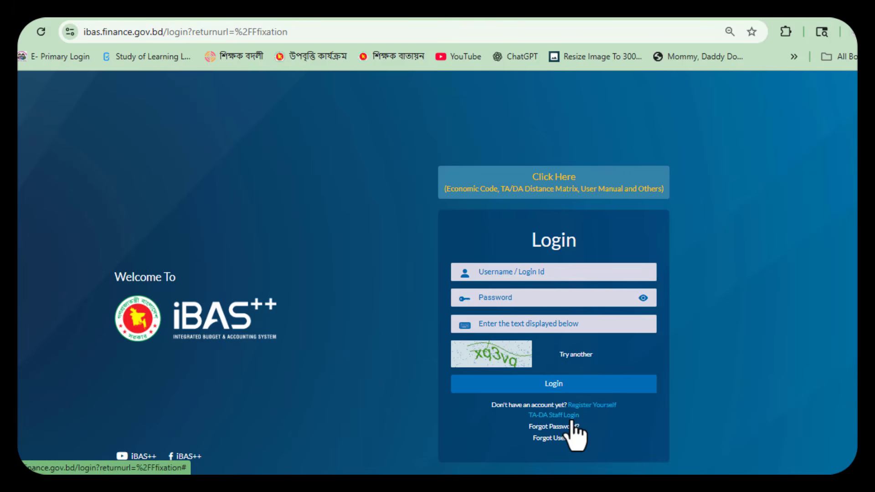
Step: Sign in via TA-DA Staff Login with national ID, date of birth, mobile and captcha
left_click(566, 417)
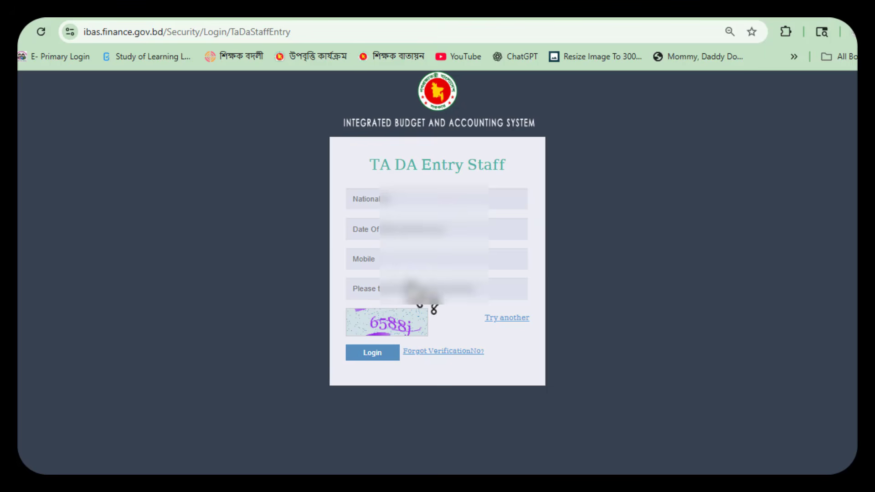
left_click(407, 200)
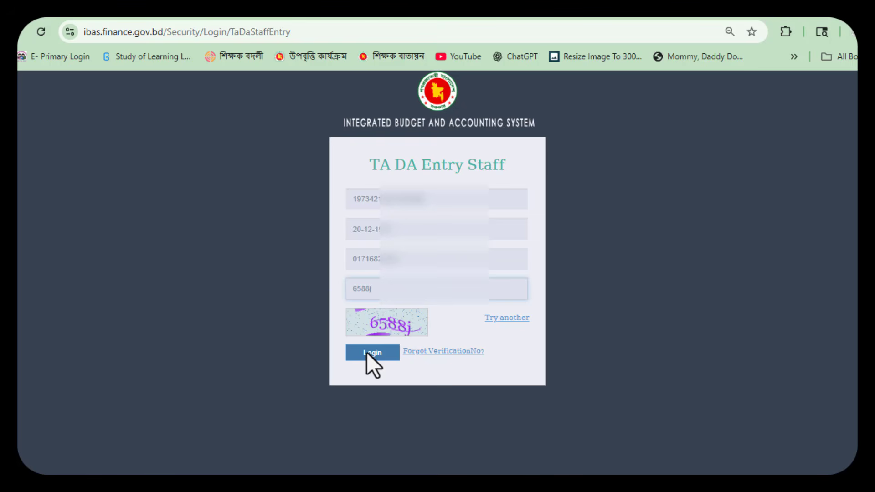
left_click(366, 352)
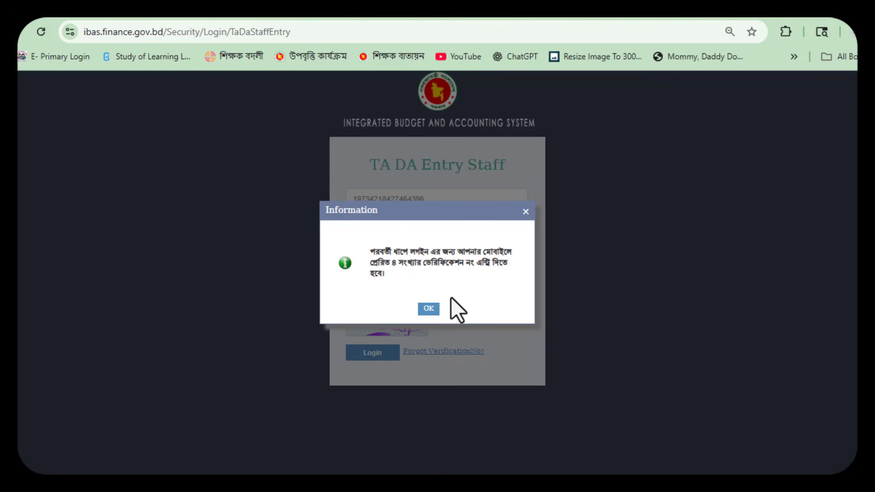
Step: Acknowledge the code notice and validate the 4-digit mobile verification code to sign in
left_click(429, 308)
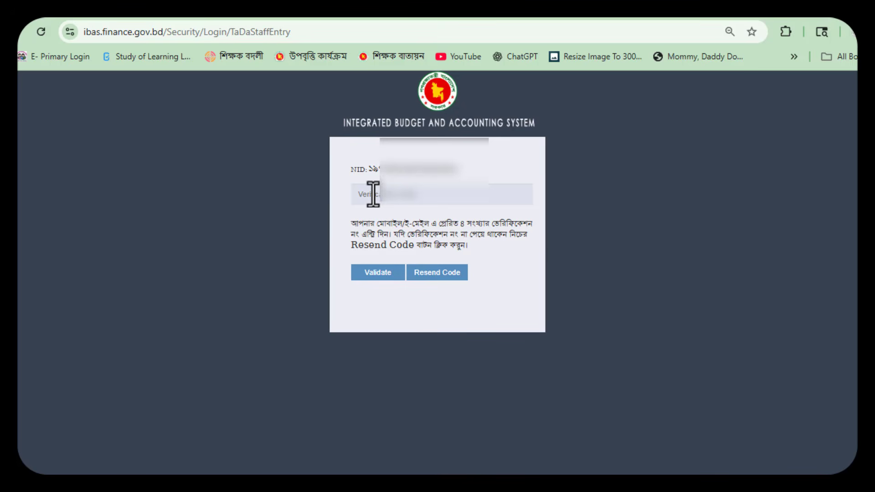
left_click(452, 201)
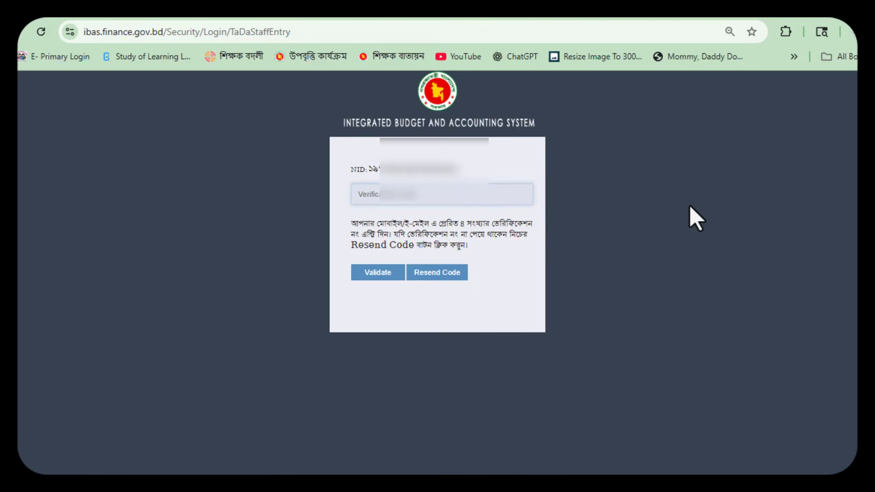
left_click(393, 275)
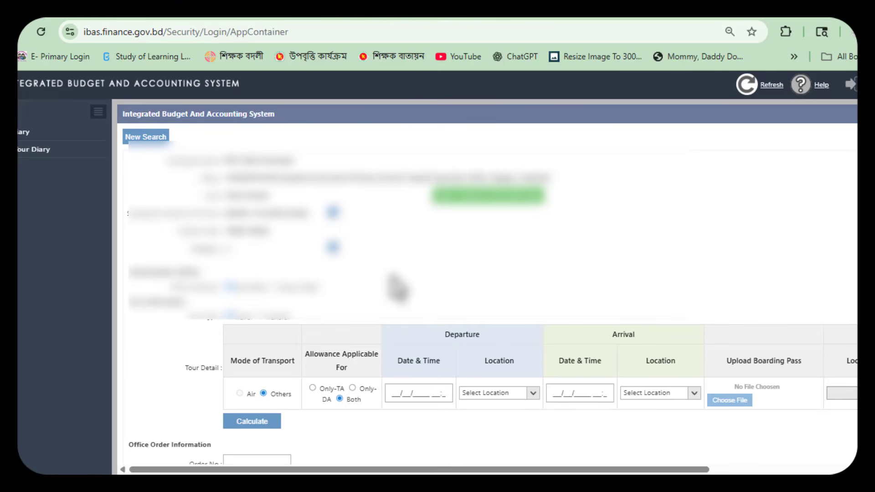
Step: Open a new Tour Diary form and switch the allowance between Only-TA, Both and Only-DA
left_click(41, 151)
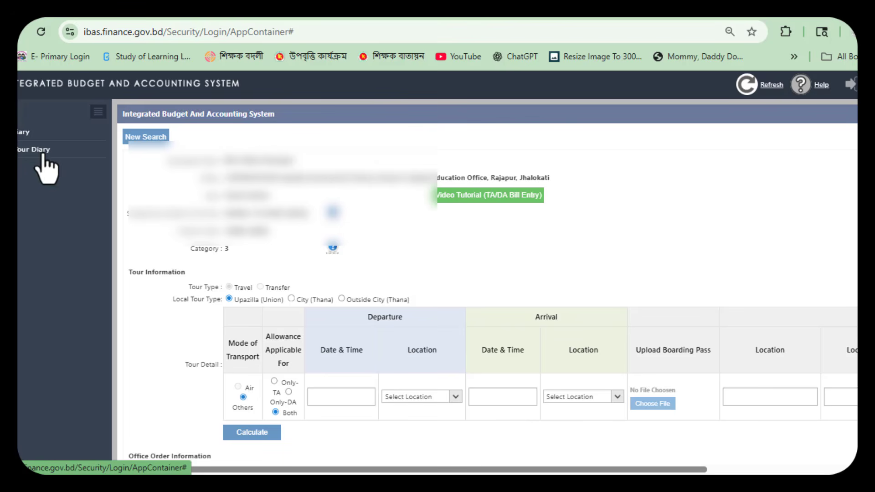
left_click(274, 382)
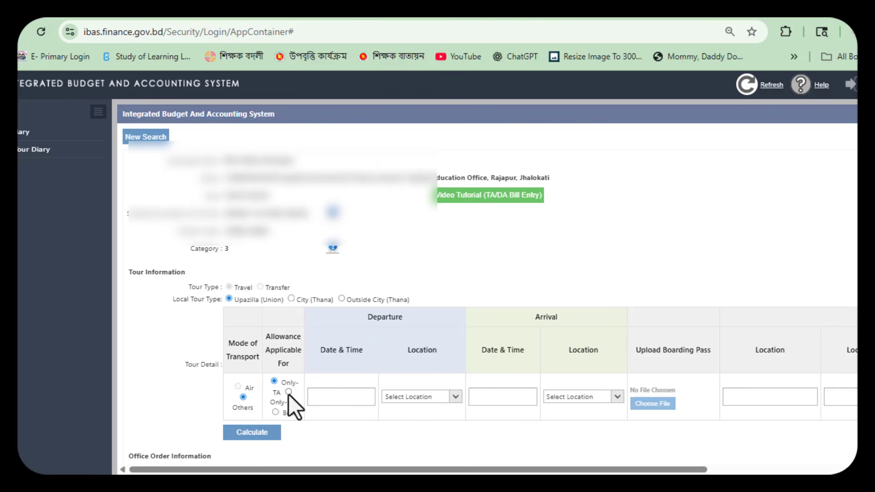
scroll(287, 404, "down", 1)
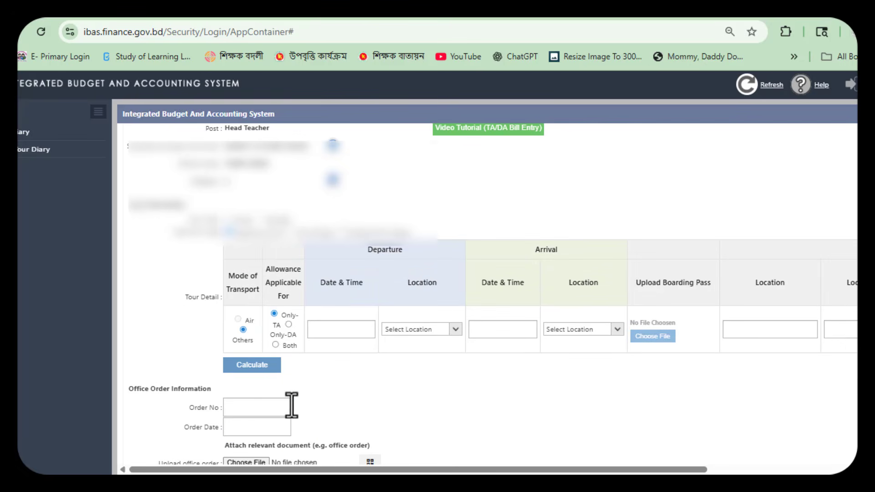
left_click(275, 344)
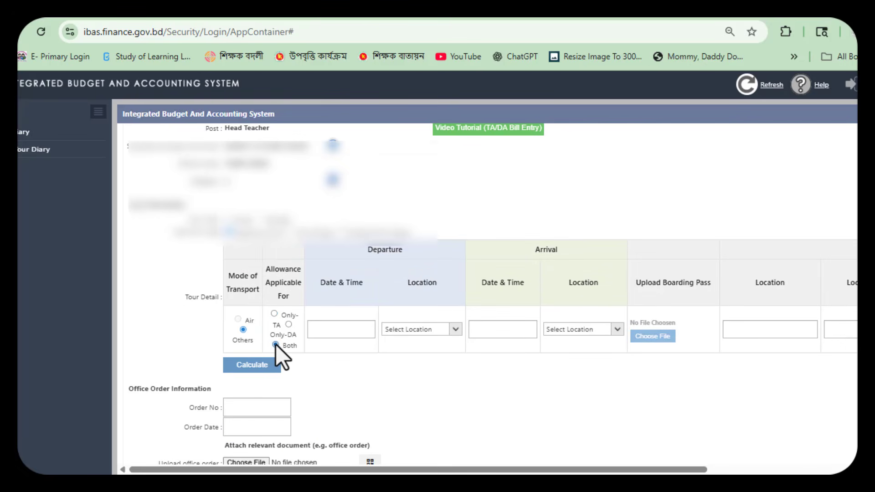
left_click(289, 324)
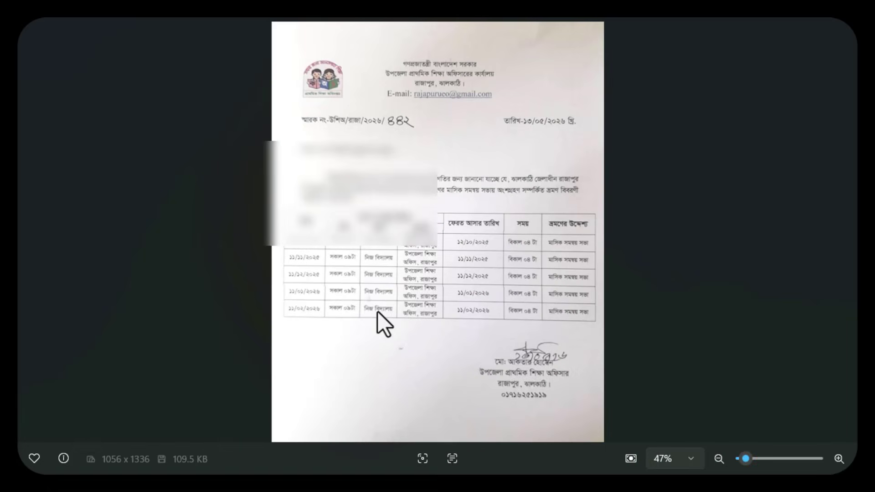
Step: Zoom into the office order's heading and tour dates, then close Photos and File Explorer
scroll(439, 298, "up", 1)
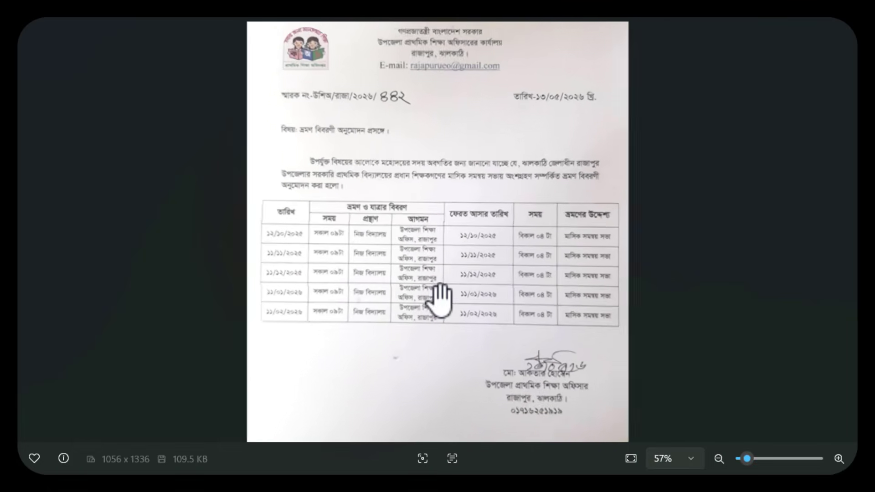
scroll(439, 299, "up", 3)
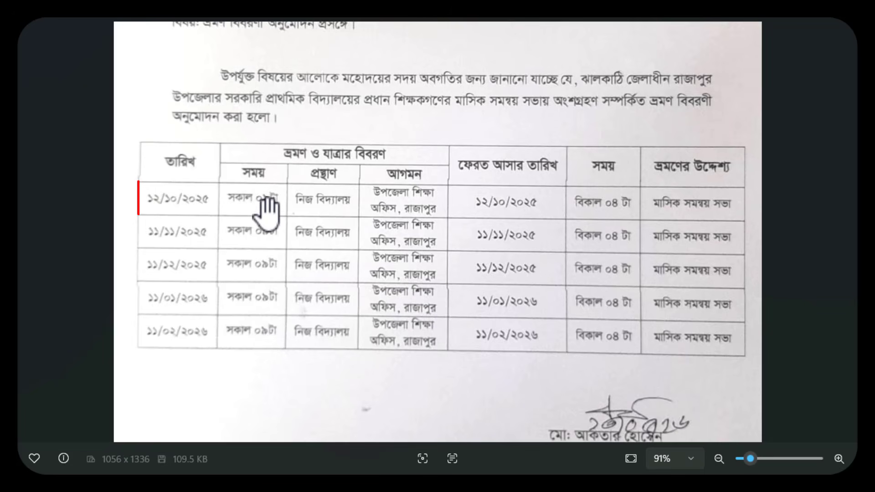
left_click_drag(438, 118, 449, 254)
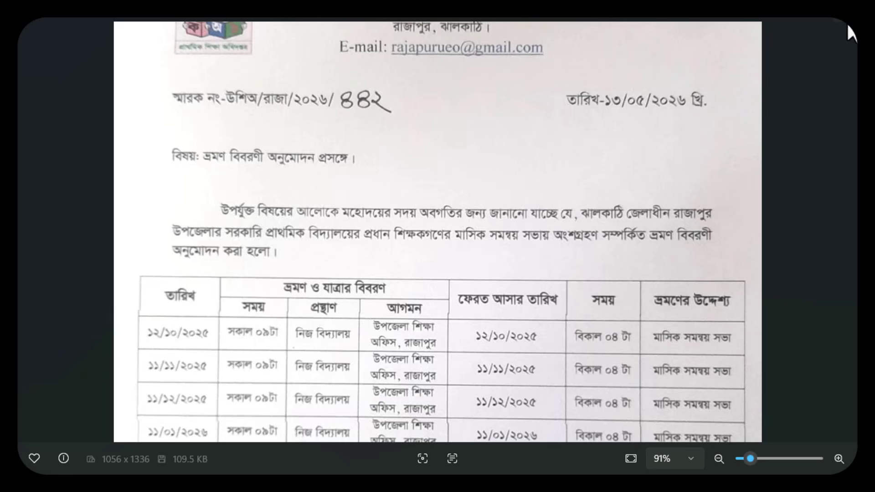
left_click(825, 20)
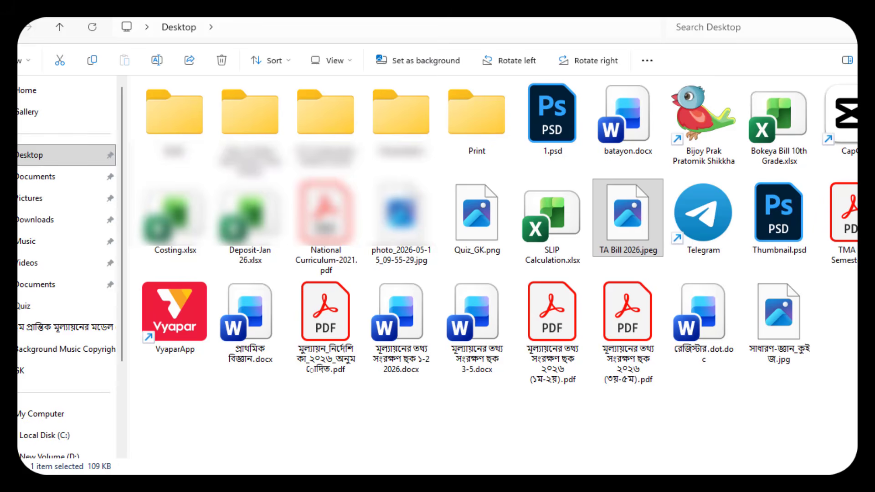
left_click(821, 20)
left_click(328, 329)
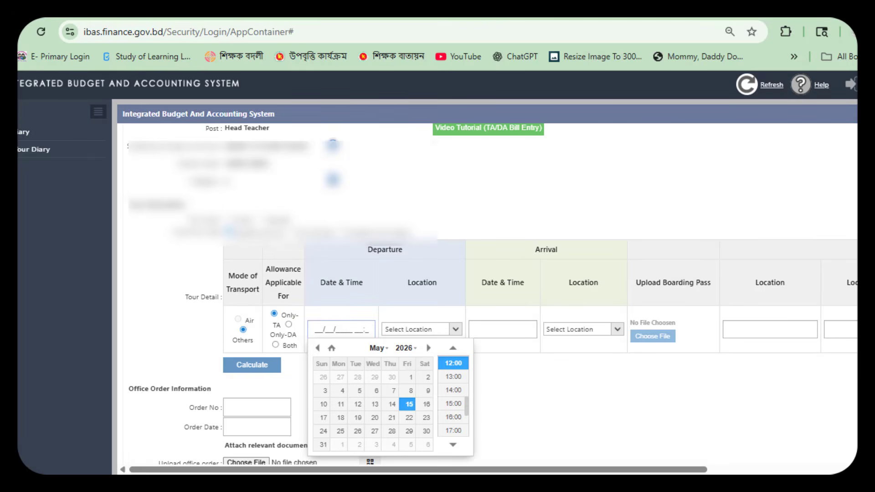
Step: Enter departure 12/10/2025 09:00 from Jhalokati-Rajapur-Galua, found by searching 'rajapur'
type("12/10/2025 09:")
type("090")
key("Tab")
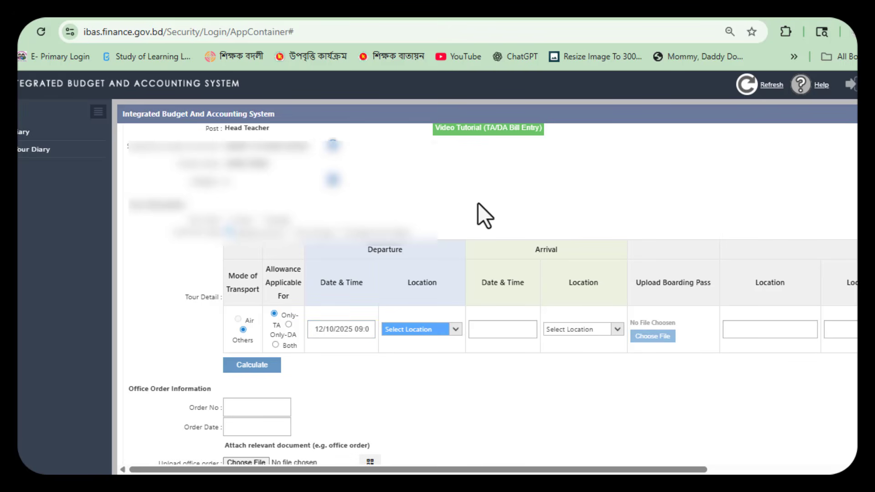
left_click(416, 336)
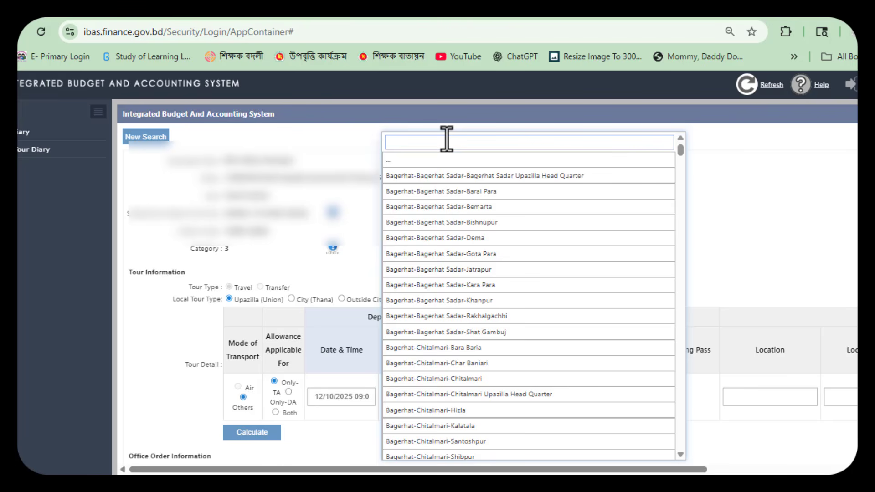
type("raja")
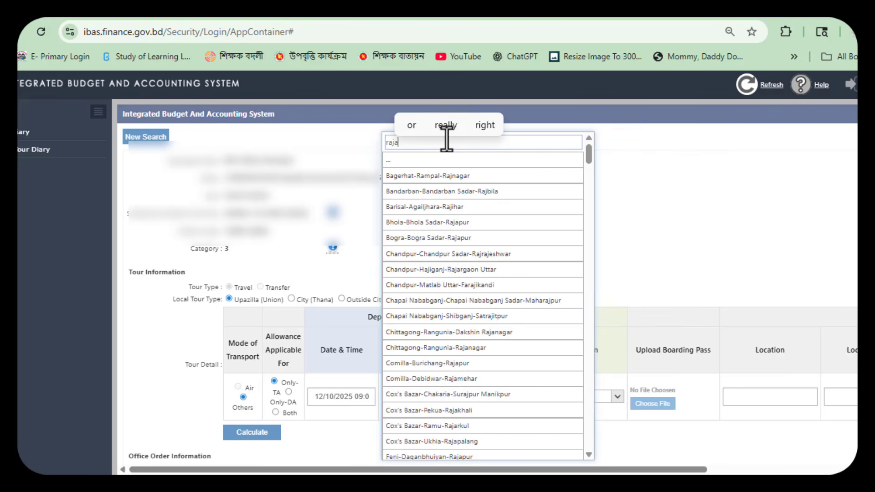
type("pur")
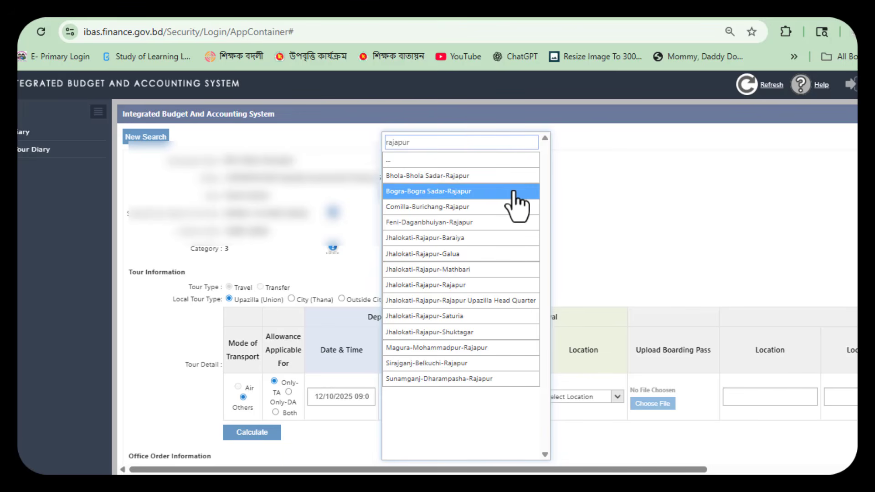
left_click(482, 264)
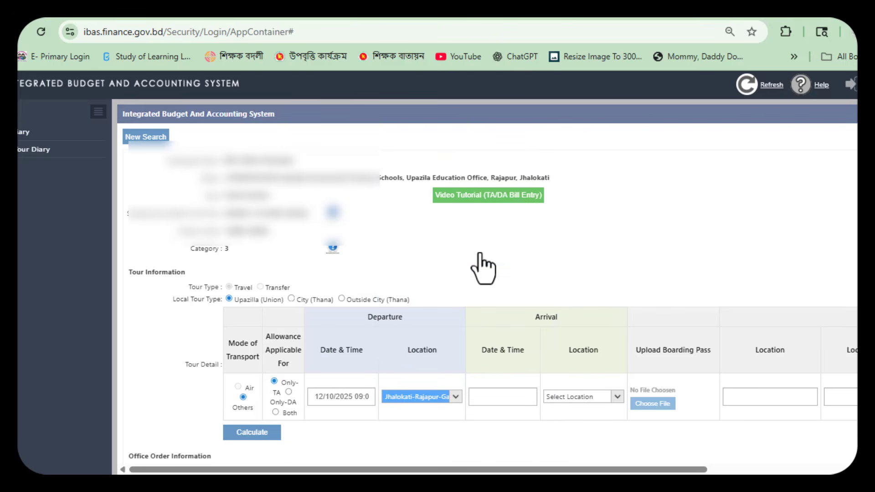
Step: Set the arrival to 12/10/2025 10:00 at Rajapur Upazilla Head Quarter
left_click(484, 403)
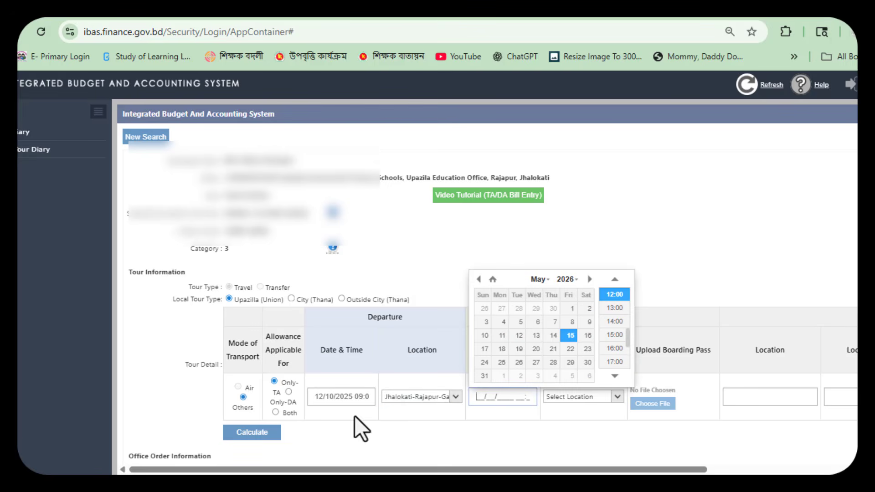
type("12/10/2025 10:0")
left_click(727, 247)
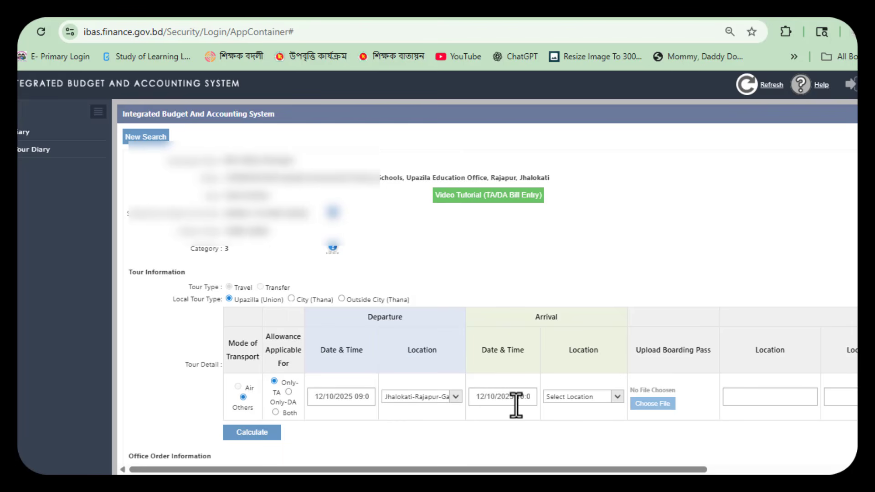
left_click(581, 398)
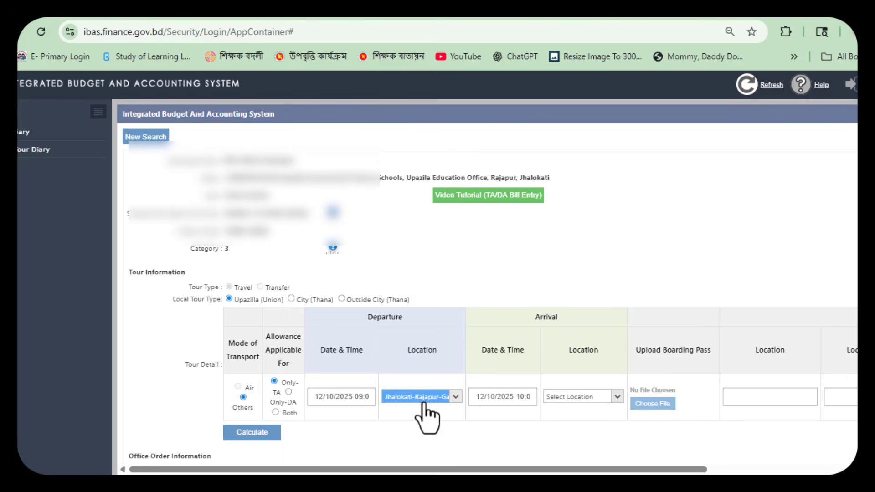
left_click(583, 397)
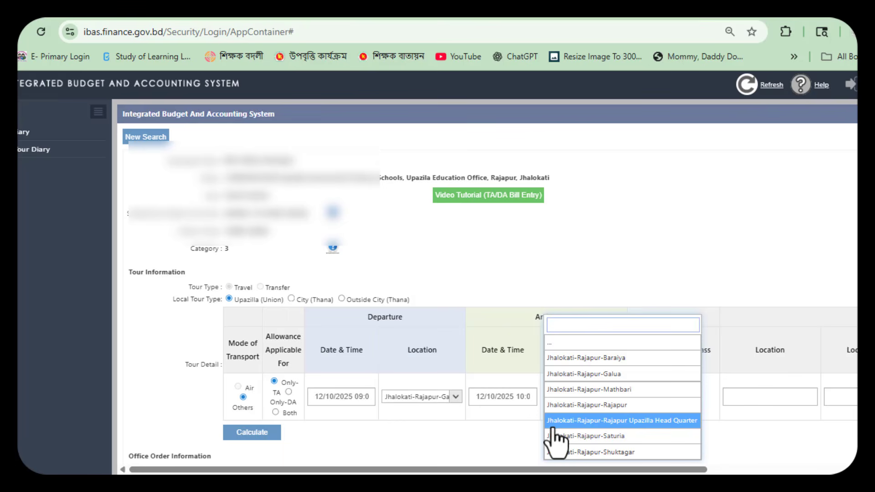
left_click(666, 421)
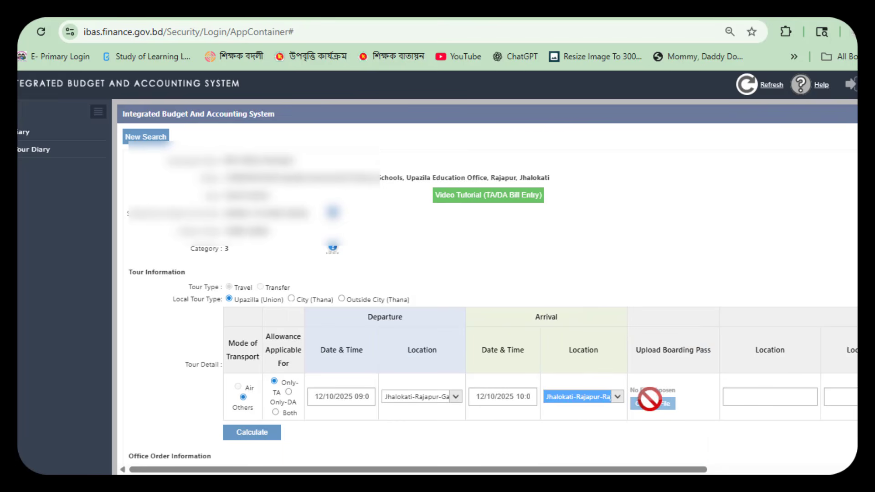
Step: Fill in Education Office as the location with local distance 10
left_click(743, 396)
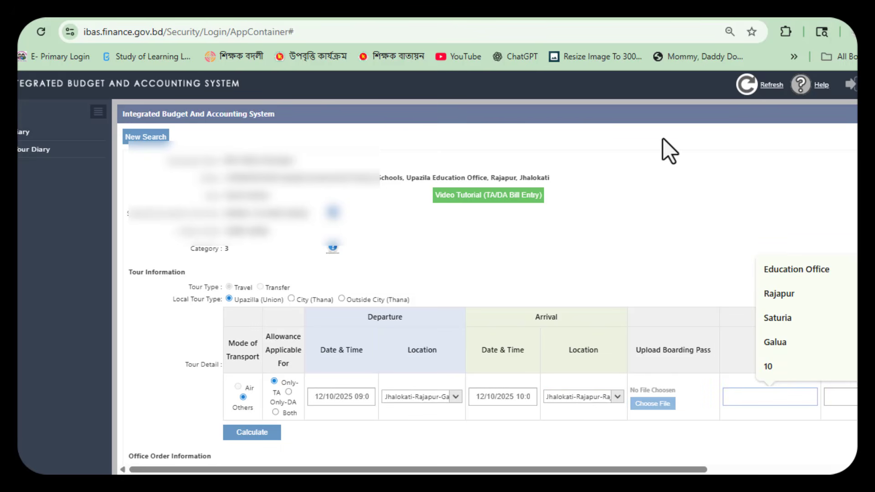
left_click(808, 272)
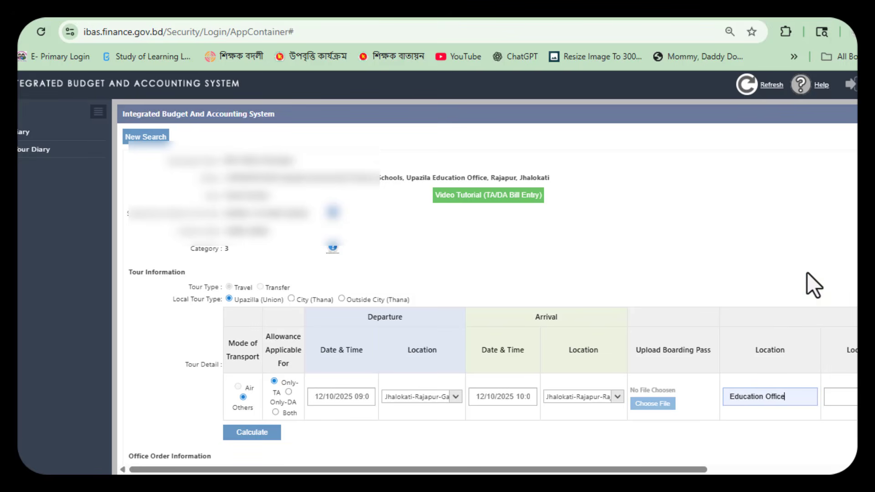
left_click_drag(654, 470, 770, 472)
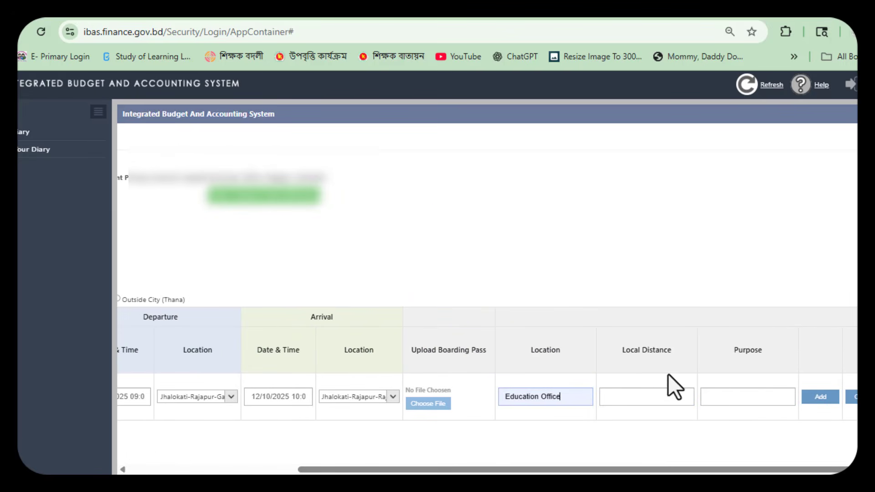
left_click(637, 398)
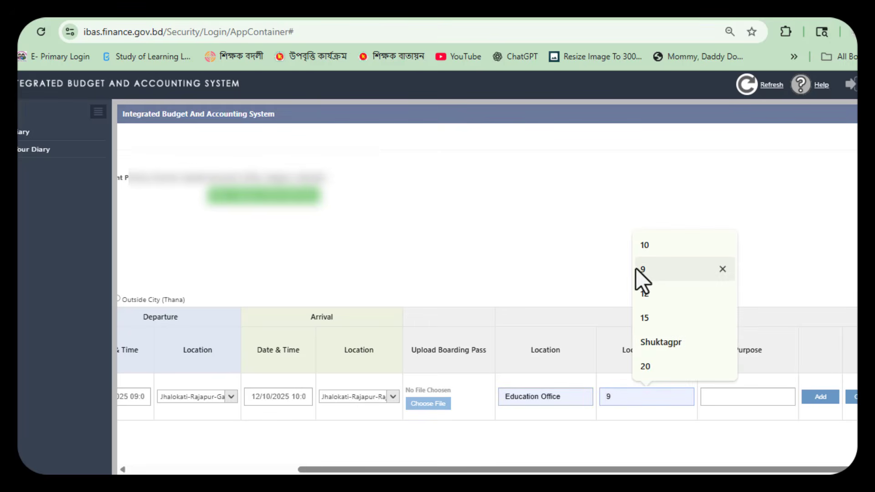
left_click(644, 246)
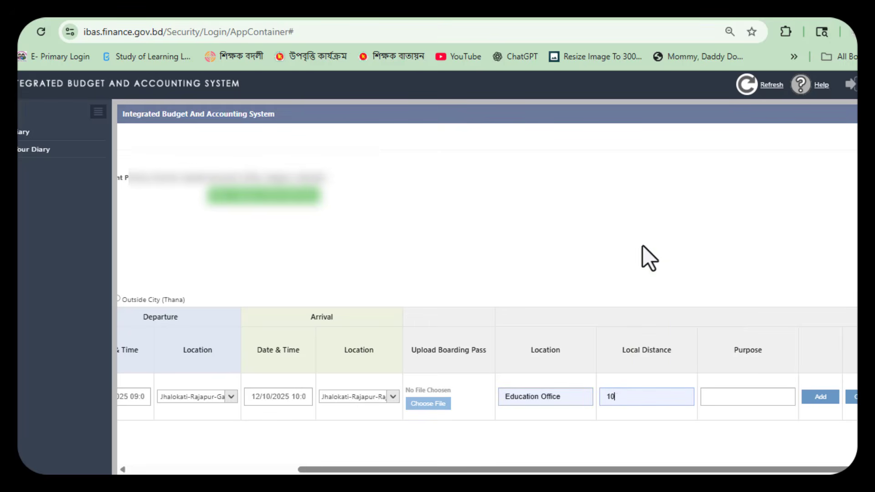
left_click(724, 399)
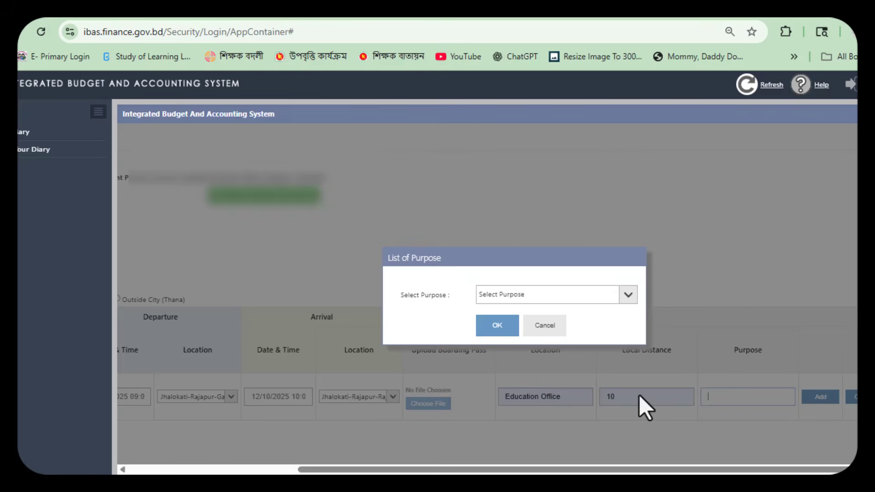
Step: Choose purpose 'Travel to attend various meetings' and add the Education Office row to the table
left_click(627, 295)
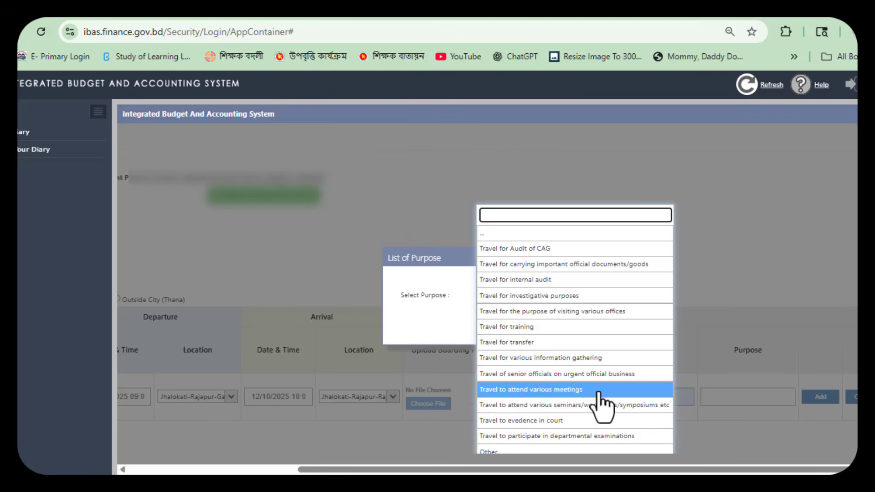
left_click(575, 390)
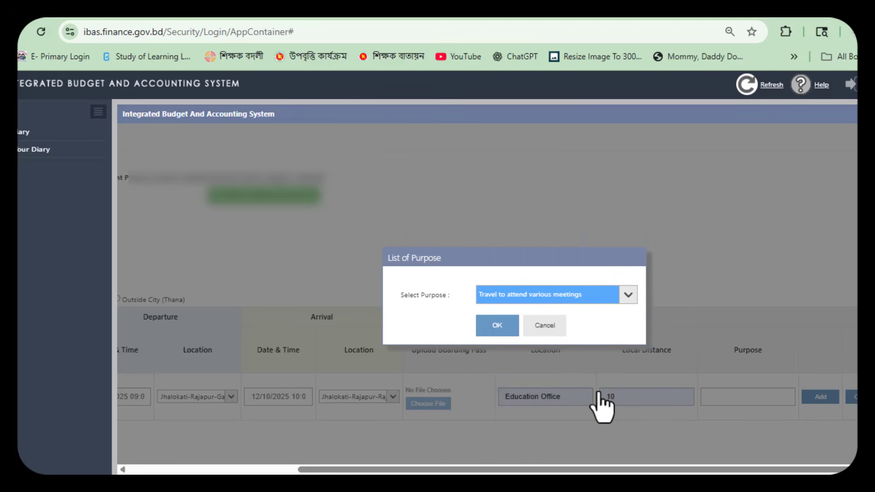
left_click(498, 329)
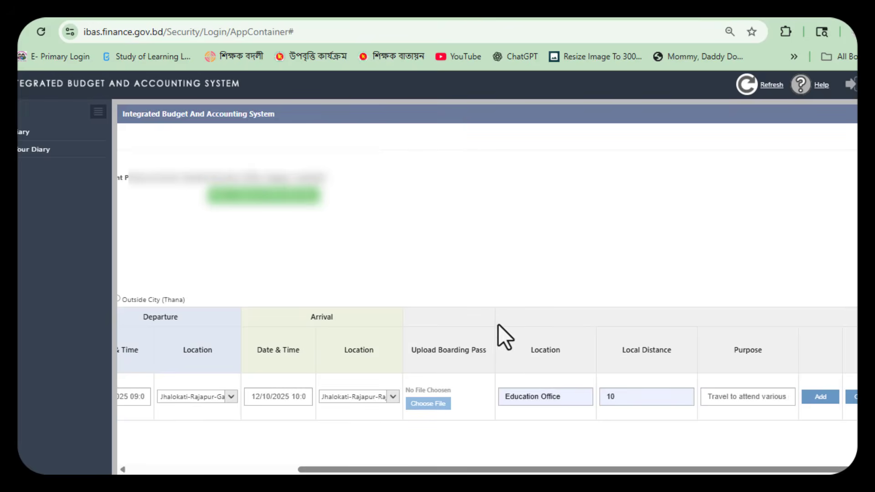
left_click(826, 396)
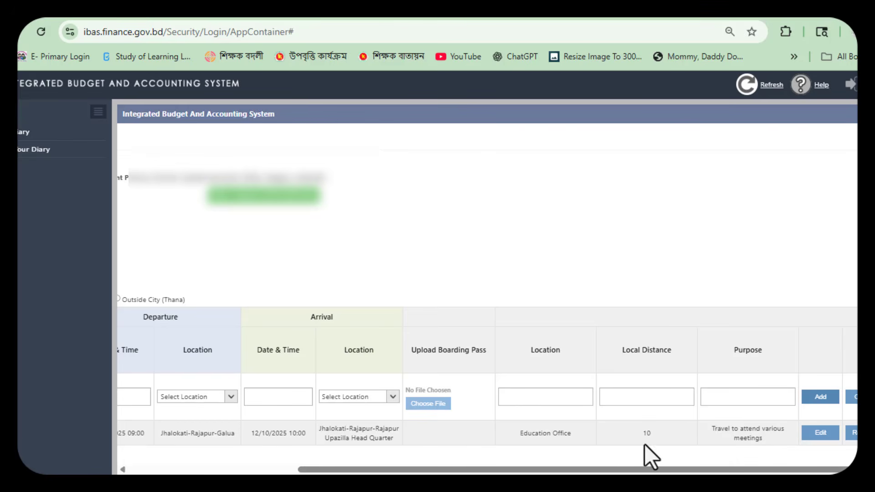
left_click_drag(653, 475, 485, 474)
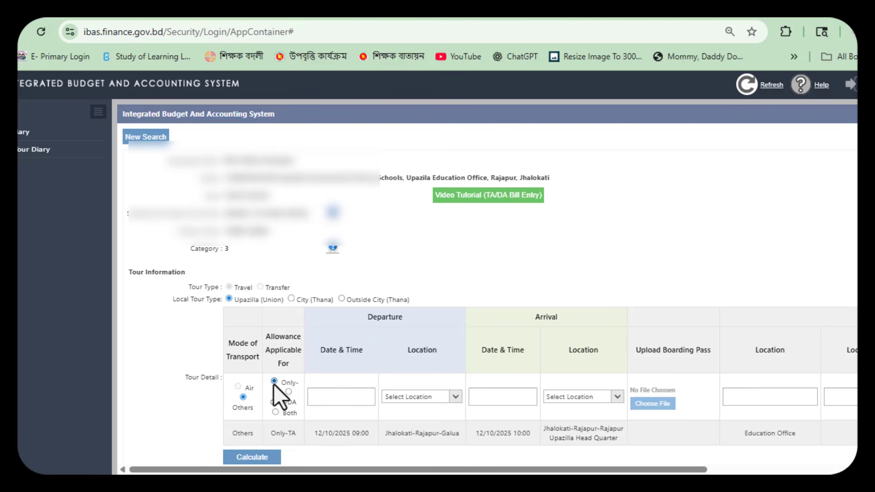
Step: Set the return leg's departure to 12/10/2025 16:00 from Rajapur Upazilla Head Quarter
left_click(325, 397)
type("12102025")
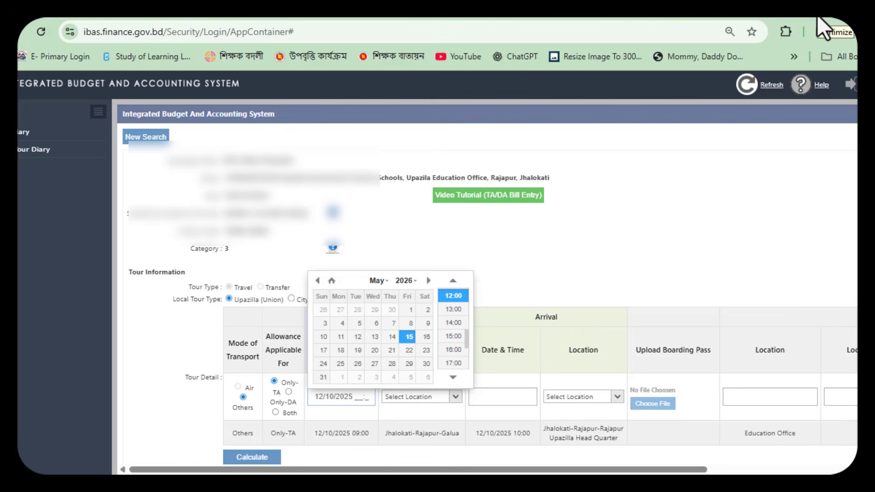
type("16:0")
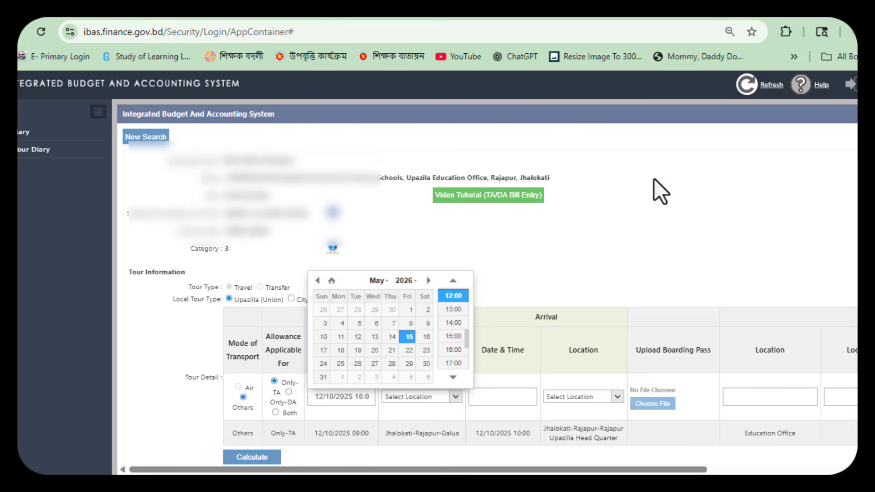
left_click(627, 273)
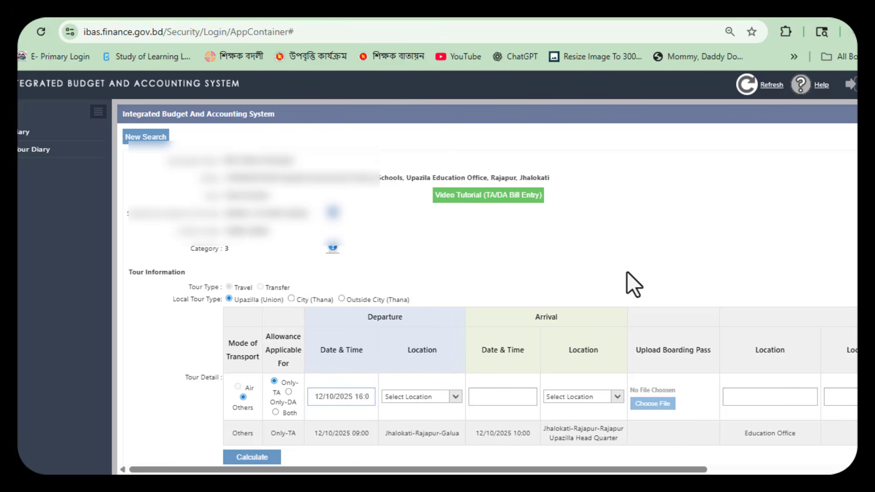
left_click(413, 398)
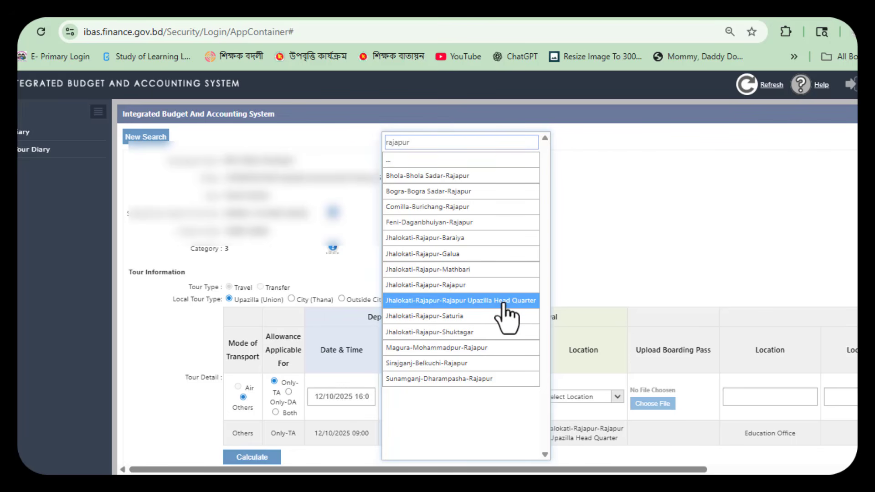
left_click(477, 305)
Step: Set the arrival to 12/10/2025 17:00 at Jhalokati-Rajapur-Galua
left_click(491, 398)
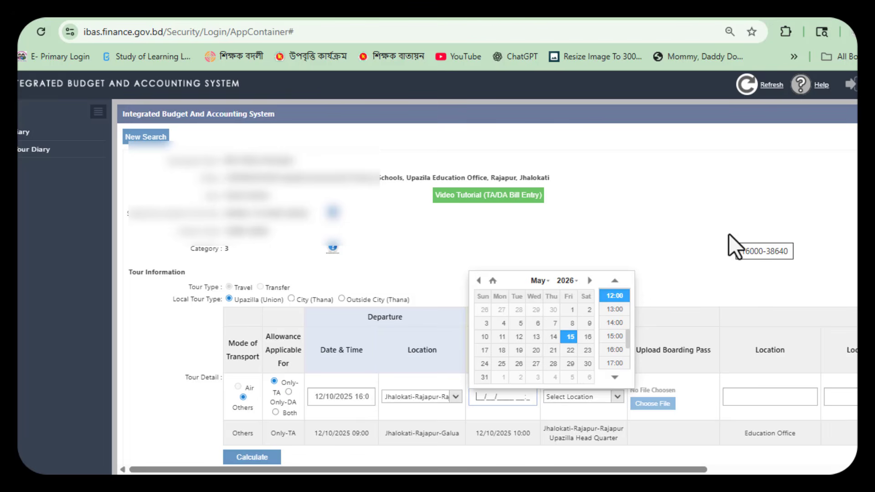
type("12102025")
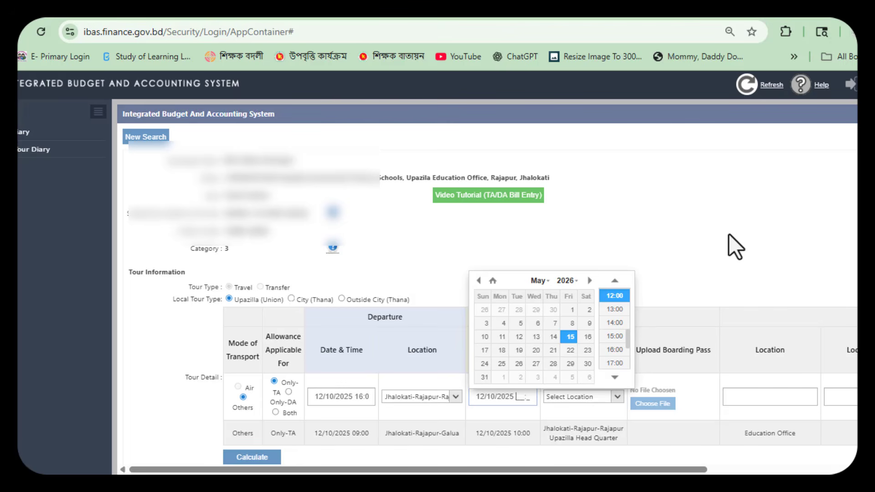
type("17")
type("00")
left_click(704, 231)
left_click(575, 397)
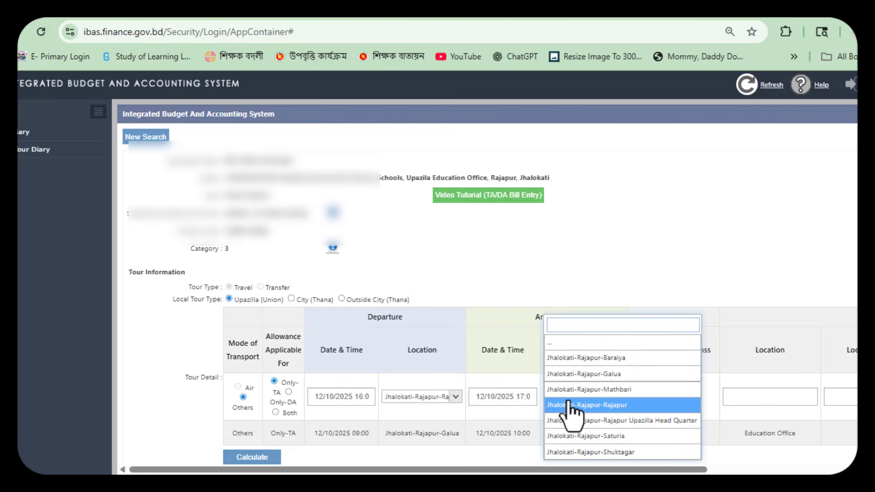
left_click(642, 376)
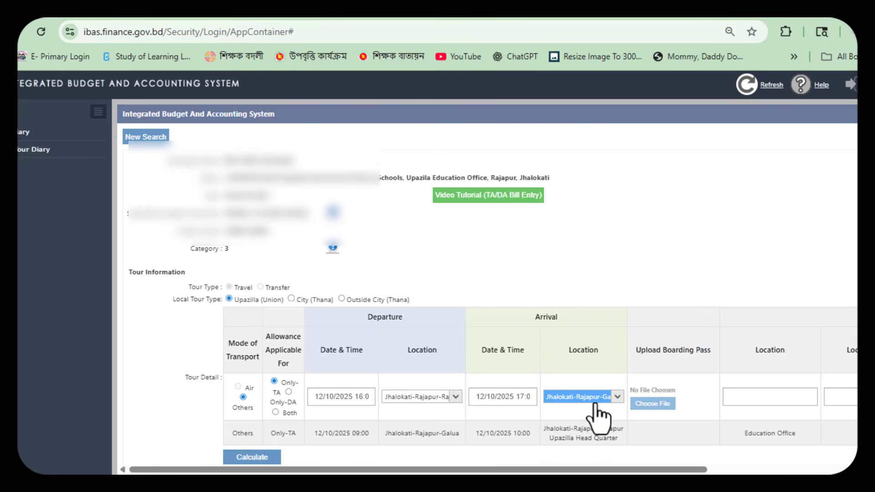
Step: Enter School as the visited location with local distance 10
left_click(752, 397)
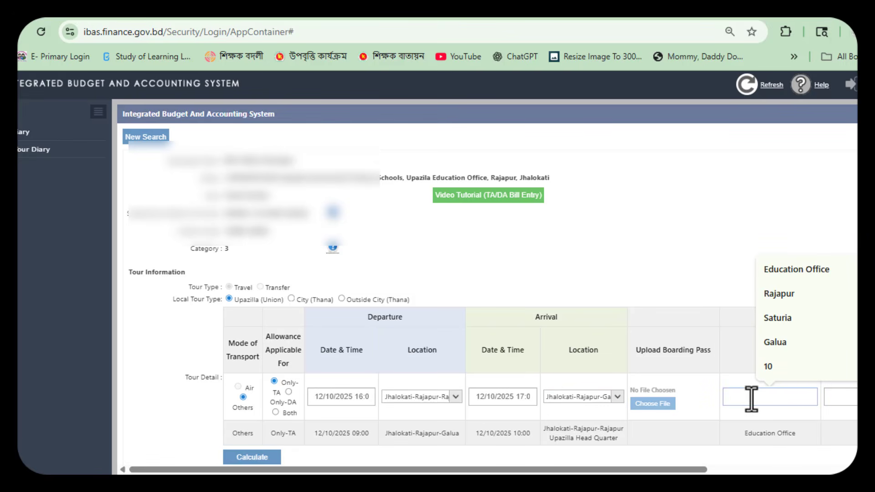
type("Sch")
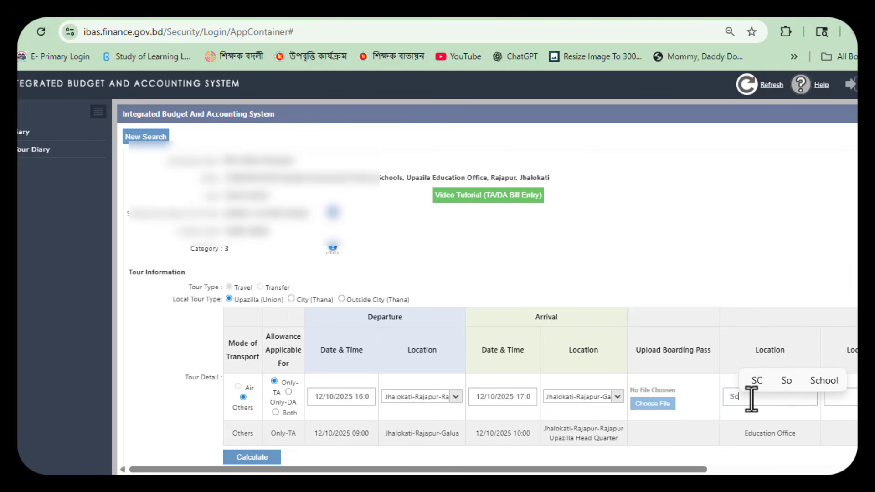
type("ool")
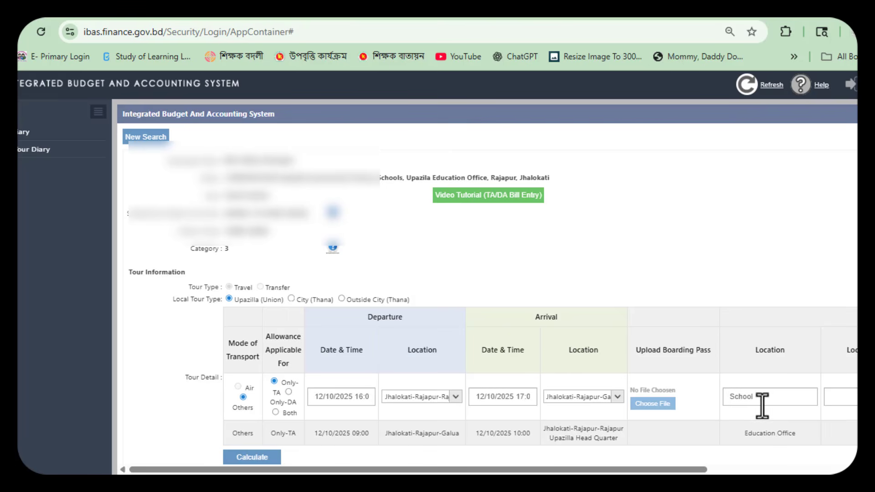
left_click_drag(572, 472, 716, 470)
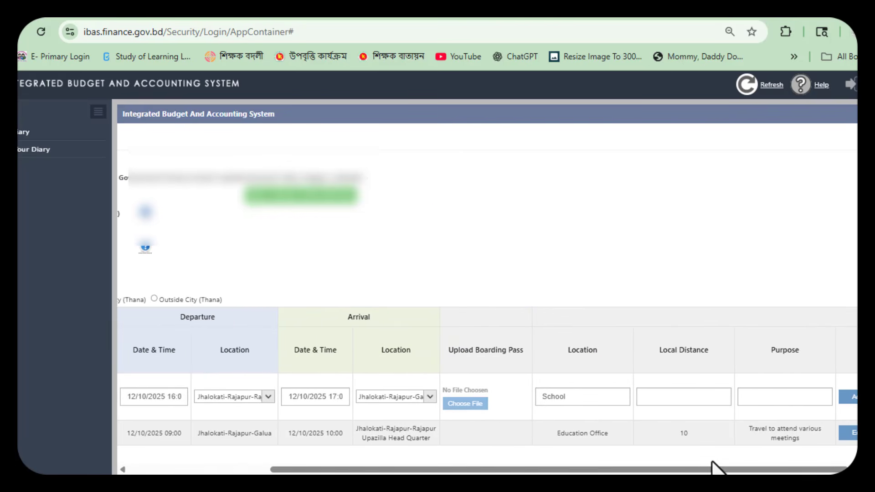
left_click(675, 398)
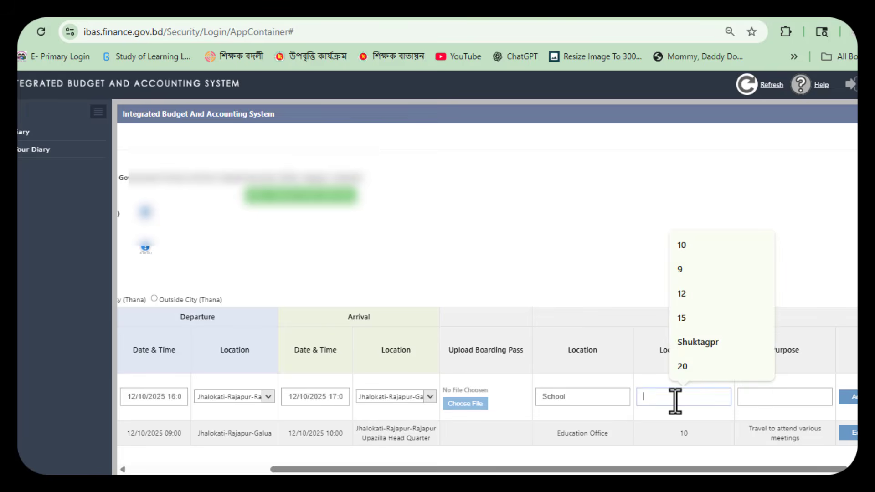
left_click(689, 242)
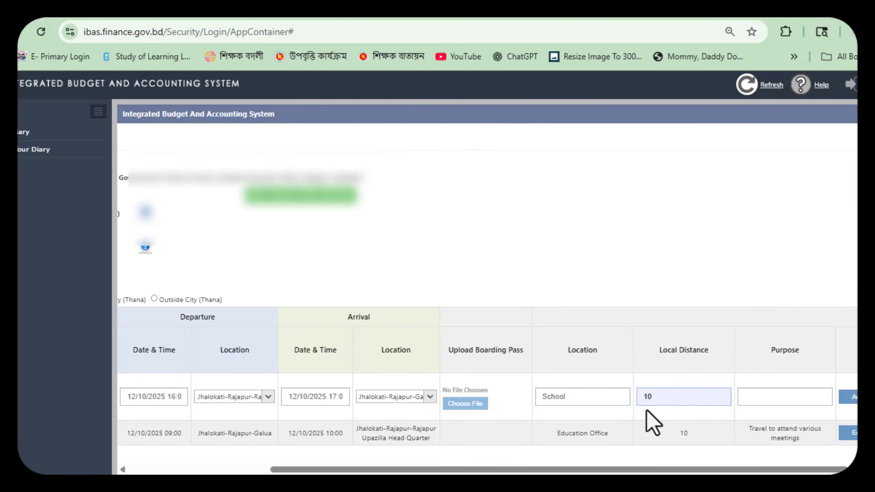
Step: Set the purpose to Other with comment 'Return' and add the row to the table
left_click(762, 400)
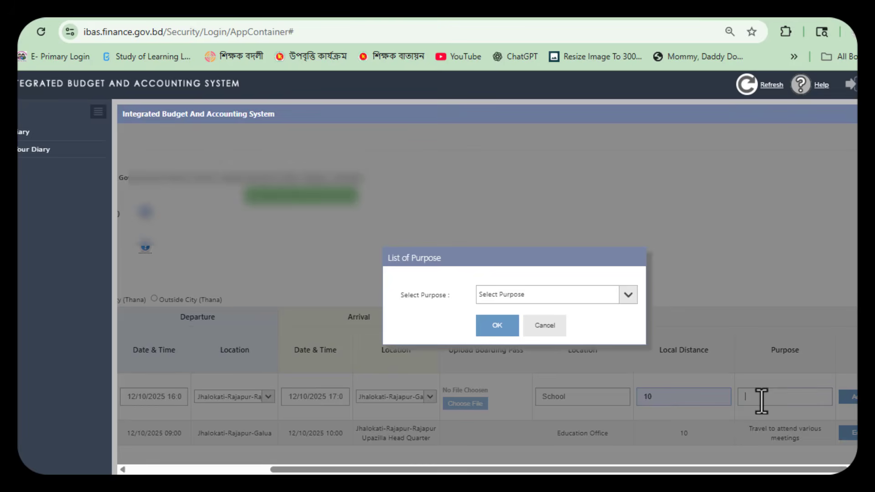
left_click(545, 296)
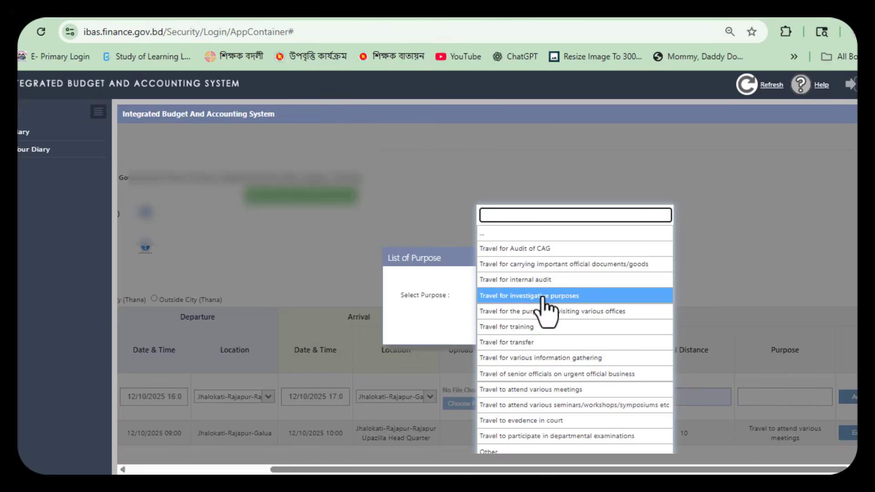
left_click(511, 451)
left_click(505, 327)
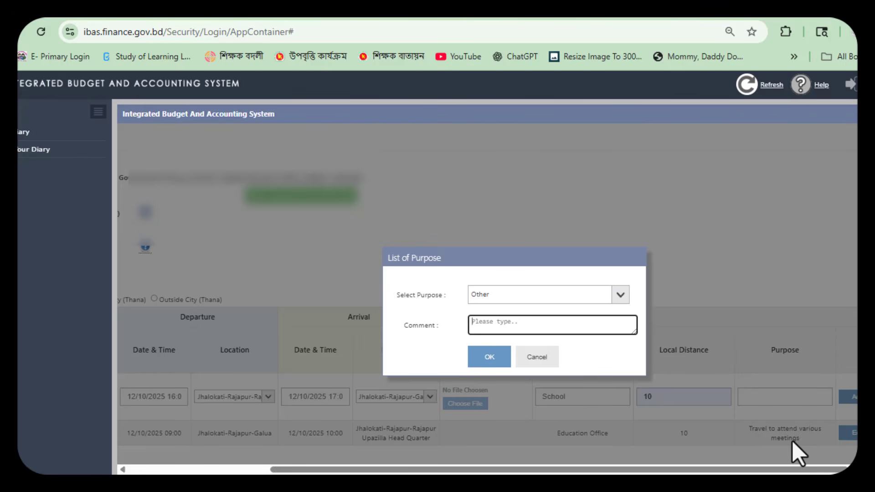
type("Retu")
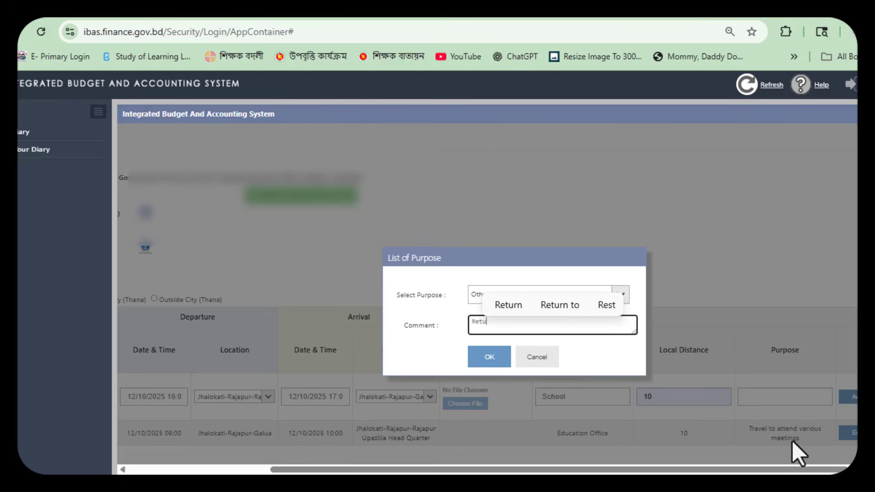
type("rn")
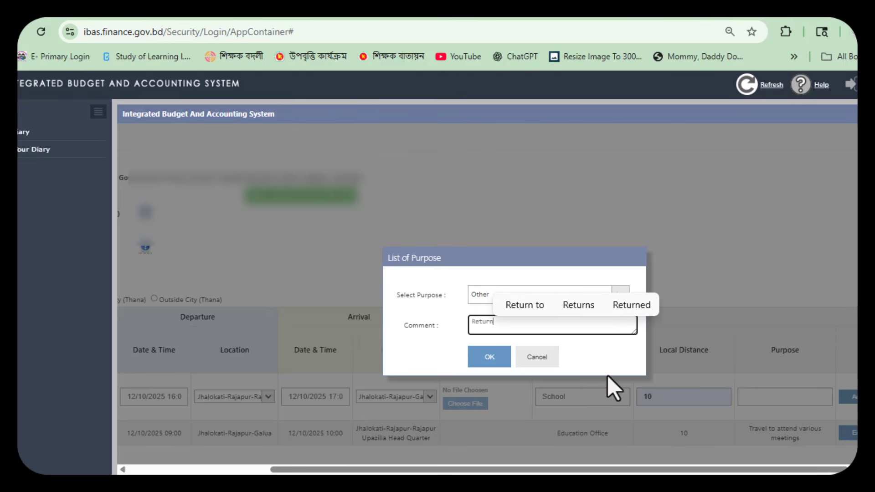
left_click(439, 275)
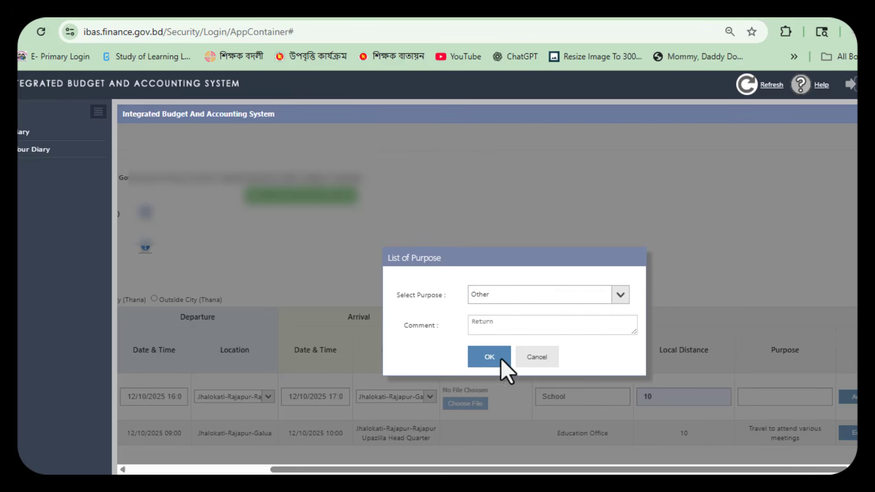
left_click(488, 357)
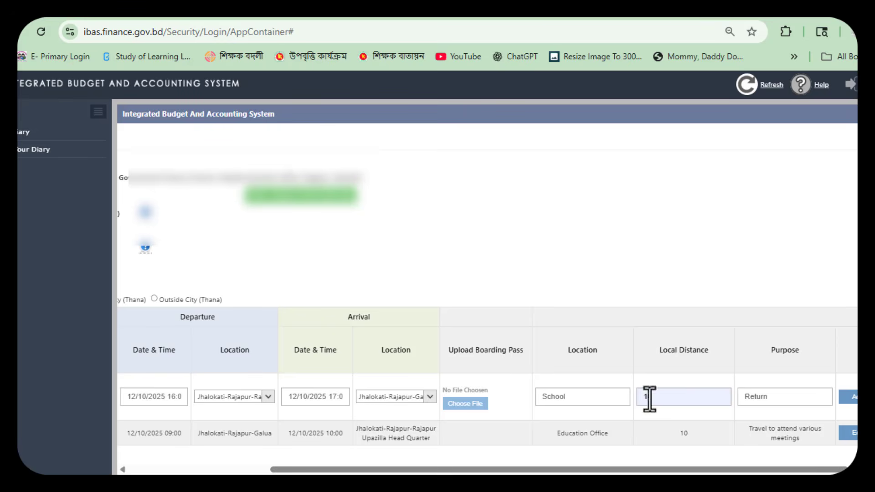
left_click(850, 397)
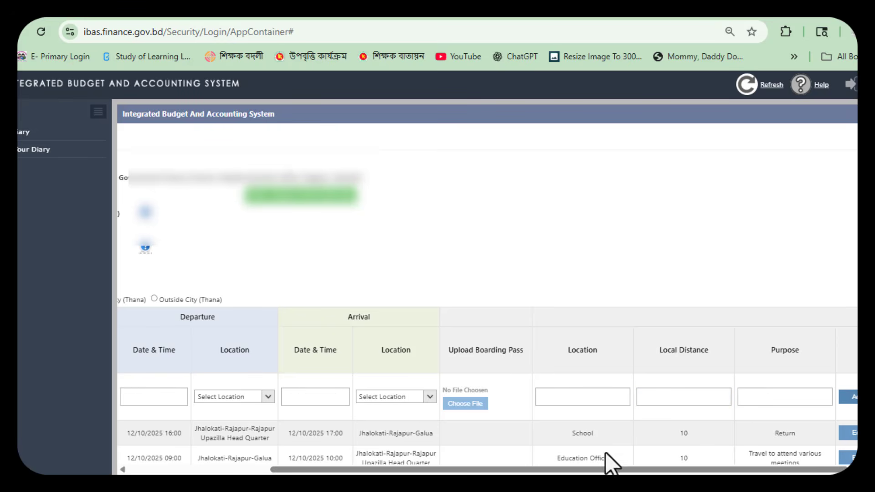
Step: Run Calculate and review the two Only-TA legs at 80.00 each, totalling 160.00
scroll(715, 365, "down", 3)
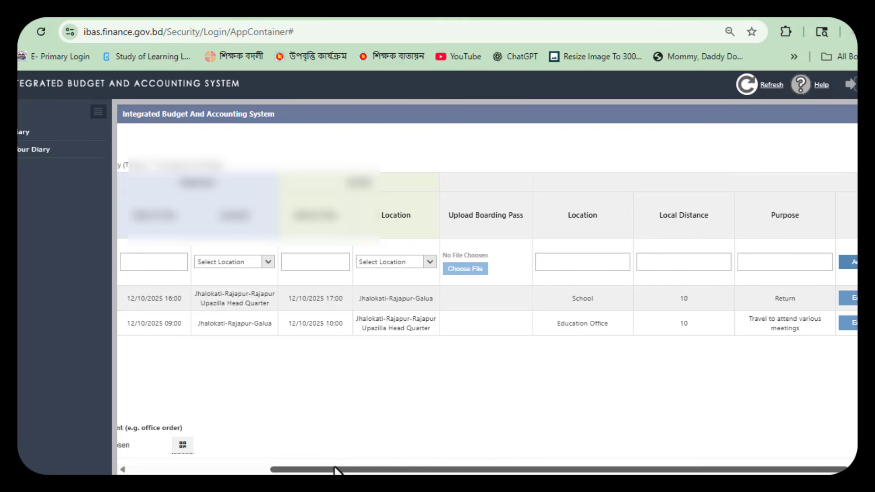
left_click_drag(336, 471, 194, 471)
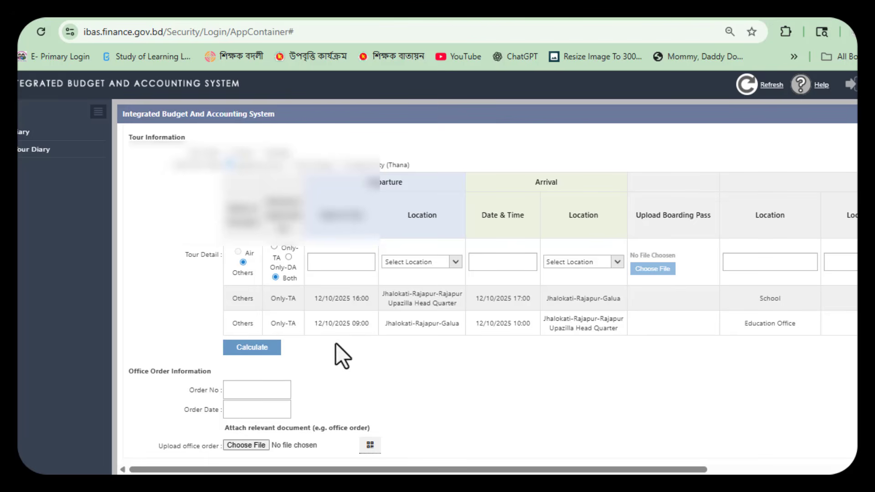
left_click(263, 354)
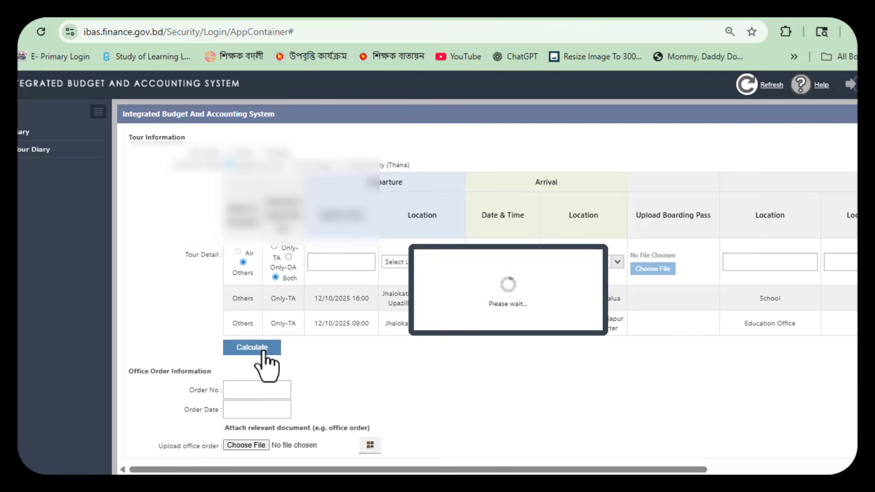
scroll(458, 358, "down", 5)
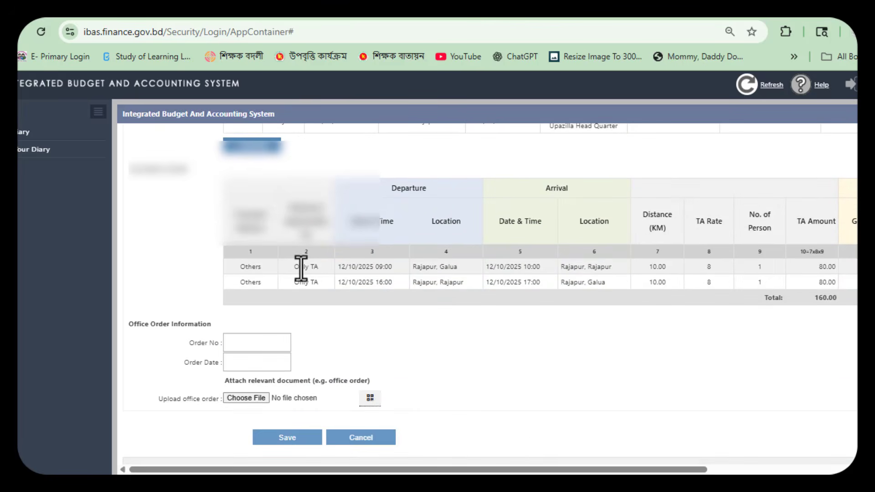
left_click_drag(508, 471, 789, 420)
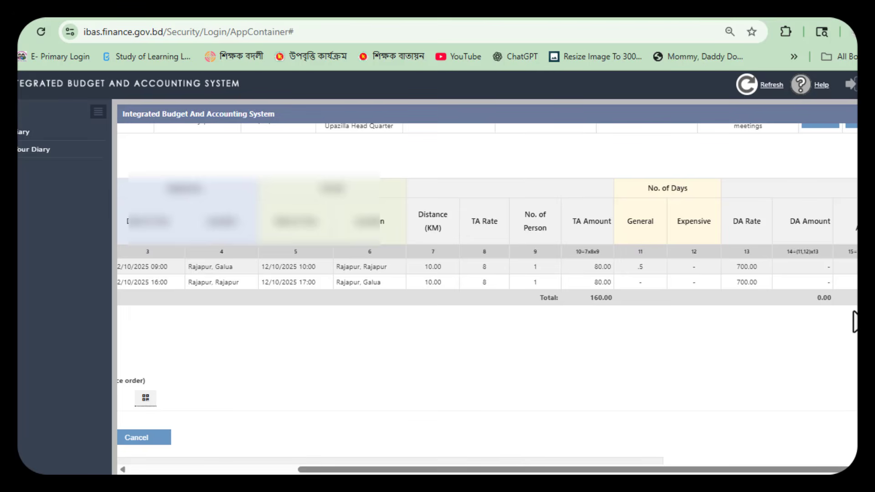
left_click_drag(514, 473, 266, 465)
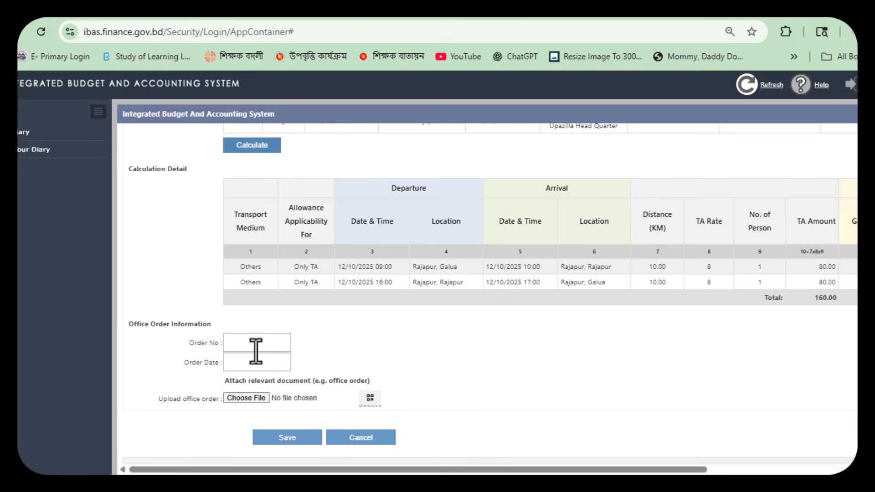
Step: Enter office order number 442 with order date 13/05/2026
left_click(257, 349)
left_click(256, 381)
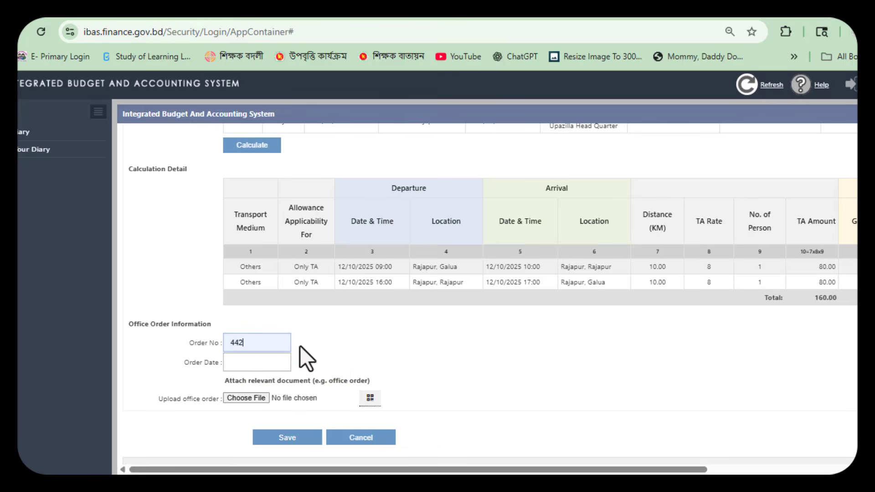
left_click(235, 363)
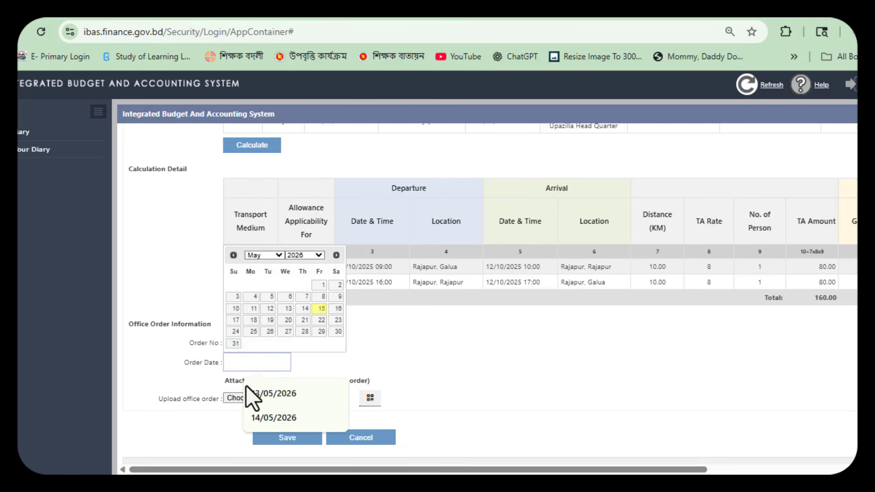
left_click(300, 398)
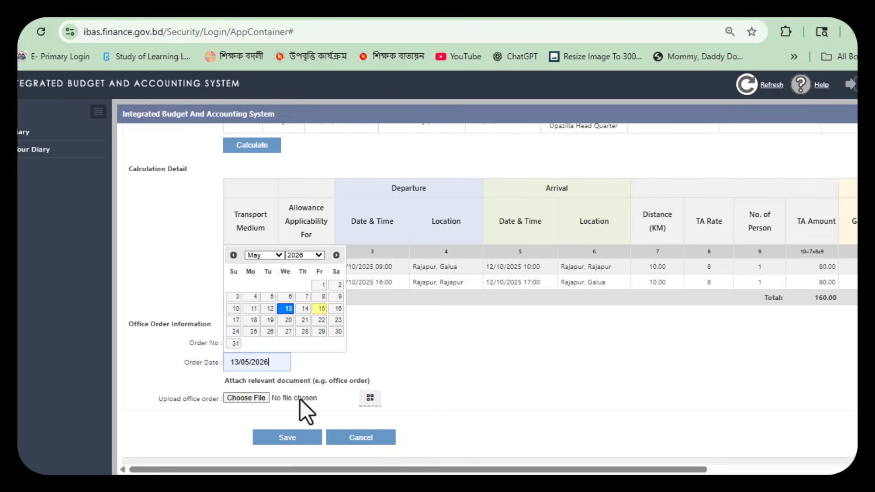
left_click(499, 347)
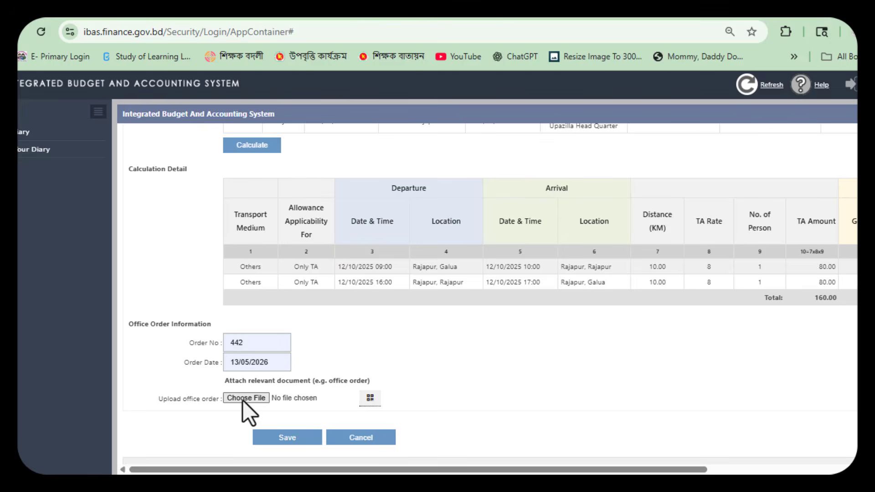
Step: Attach TA Bill 2026.jpeg from the Desktop as the office order file
scroll(473, 358, "down", 1)
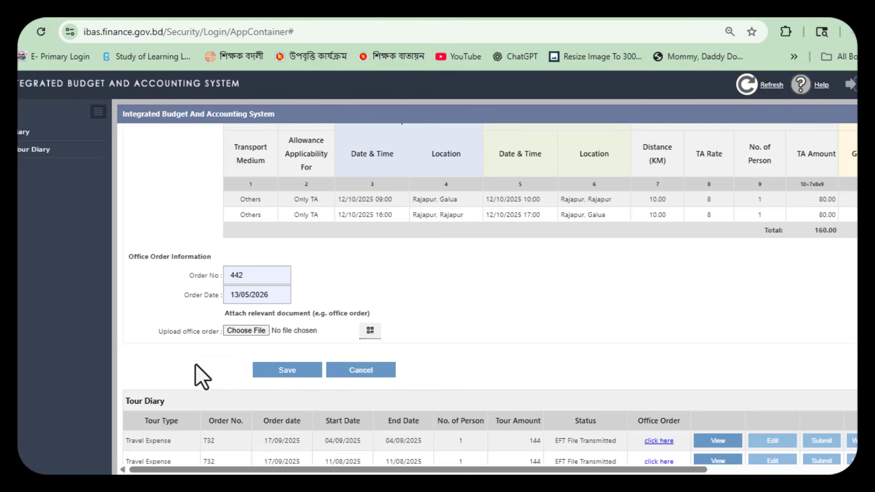
left_click(248, 331)
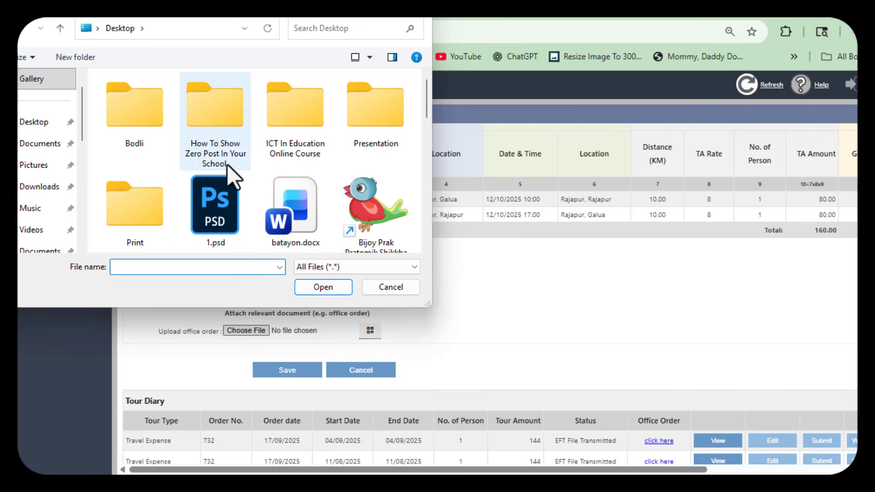
left_click(217, 206)
key("t")
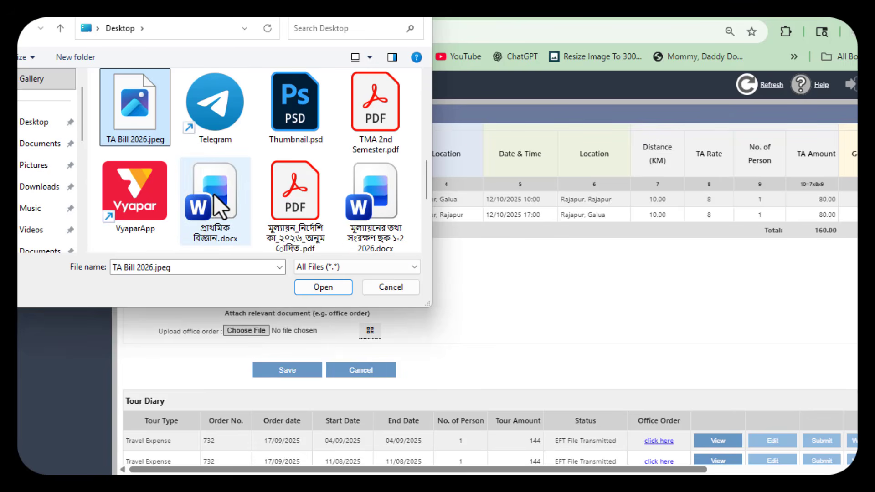
left_click(321, 289)
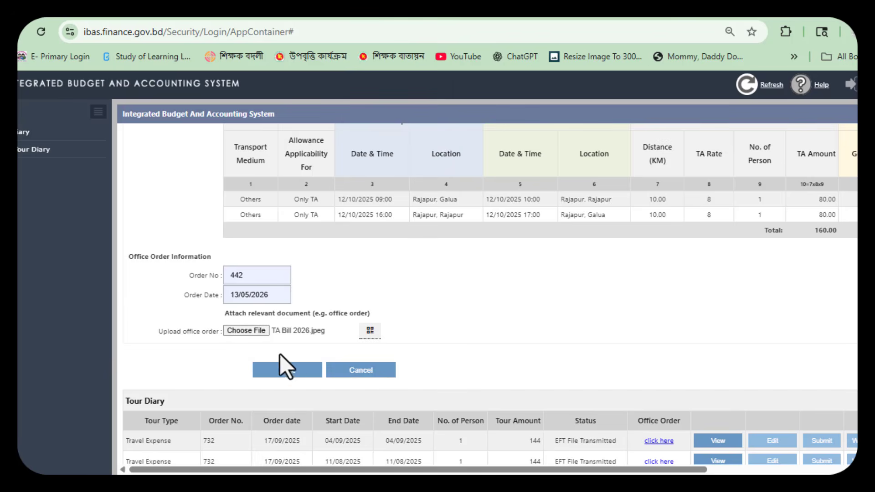
Step: Save the tour diary draft and open the office order image from the taskbar
left_click(286, 370)
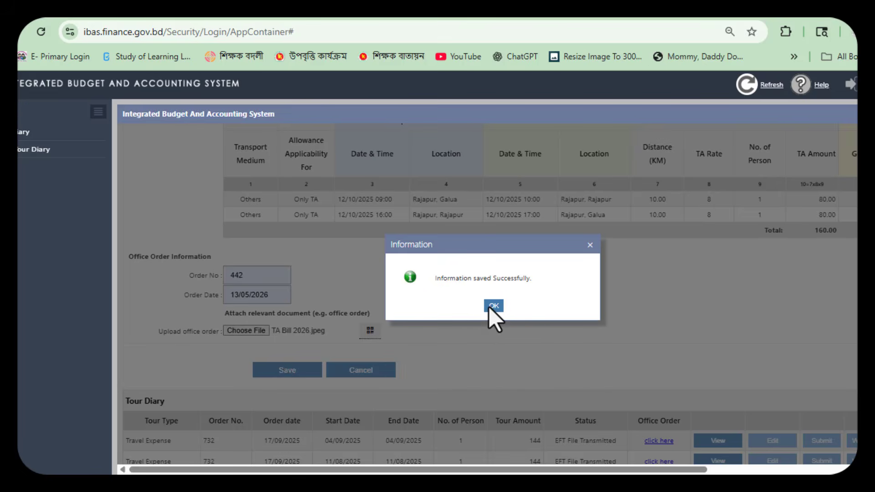
left_click(492, 305)
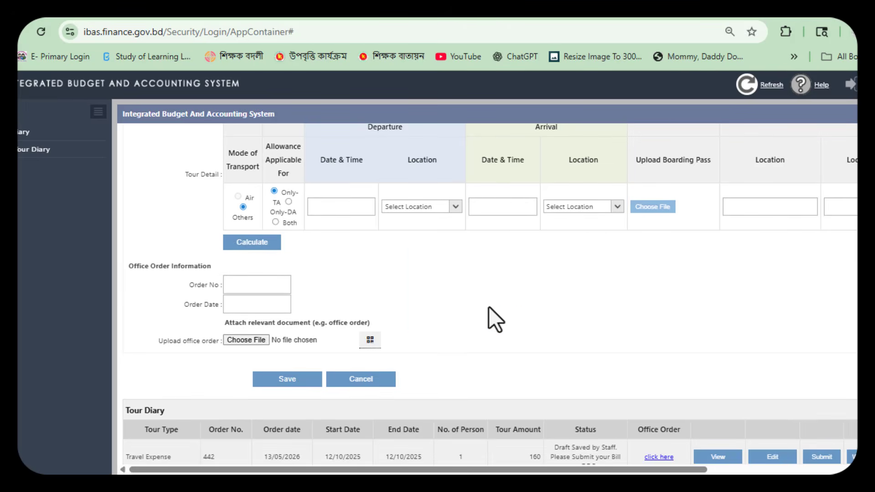
scroll(630, 305, "down", 2)
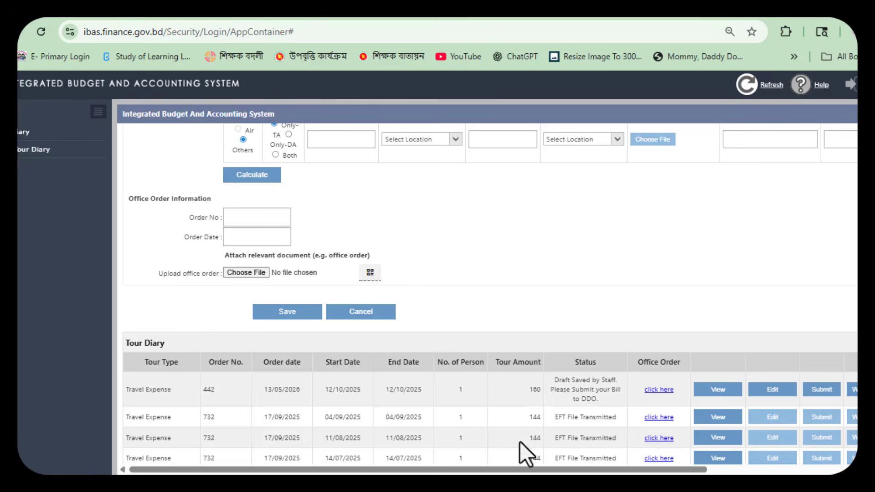
left_click(678, 484)
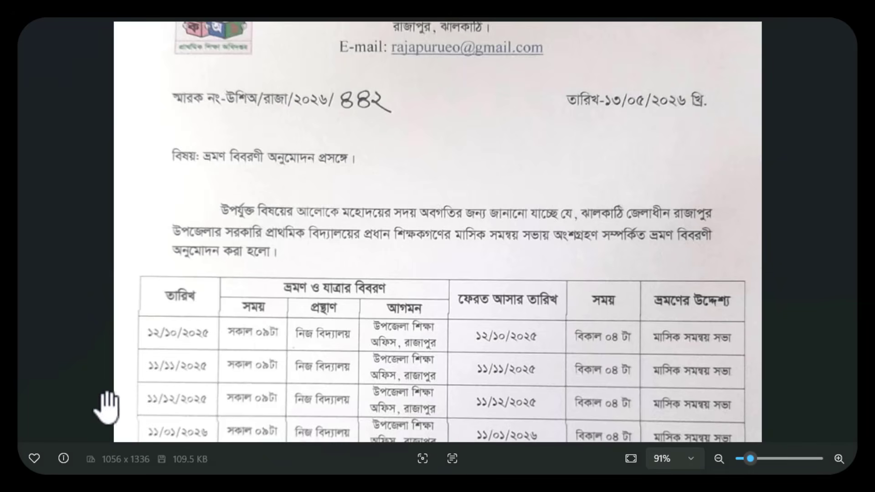
Step: Check the office order's full table and signature in Photos, then return to iBAS++ Tour Diary
left_click_drag(381, 336, 381, 185)
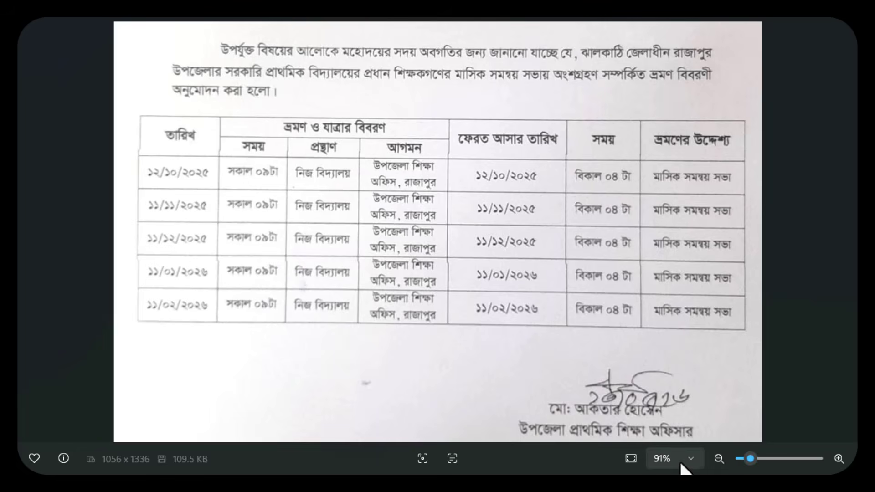
left_click(677, 486)
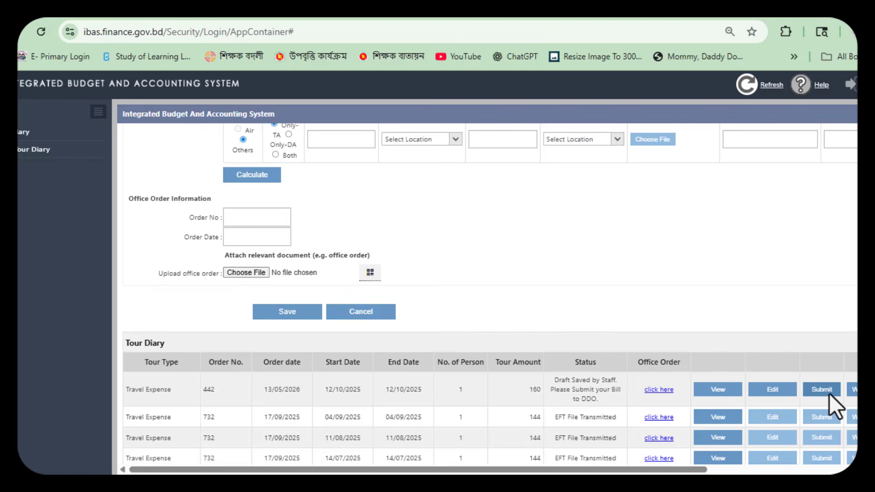
Step: Save order 442's tour bill view as 'Integrated Budget And Accounting System.pdf' in the 47 No folder
left_click(725, 390)
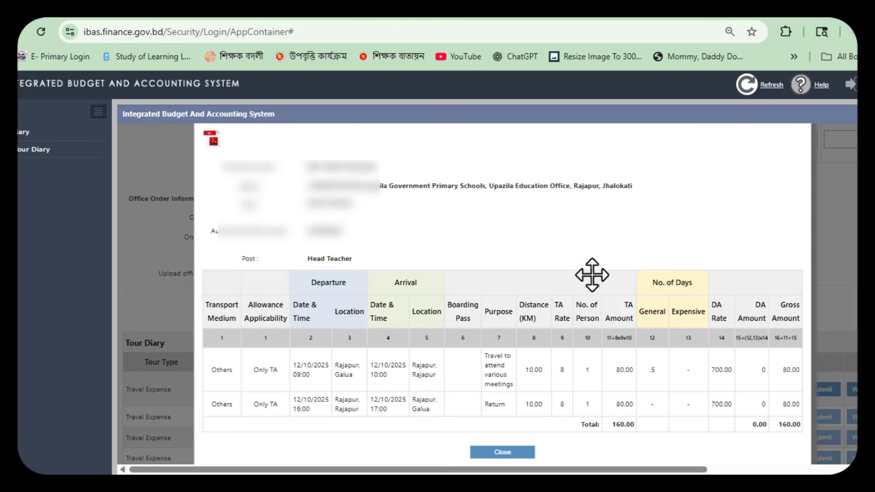
left_click(213, 144)
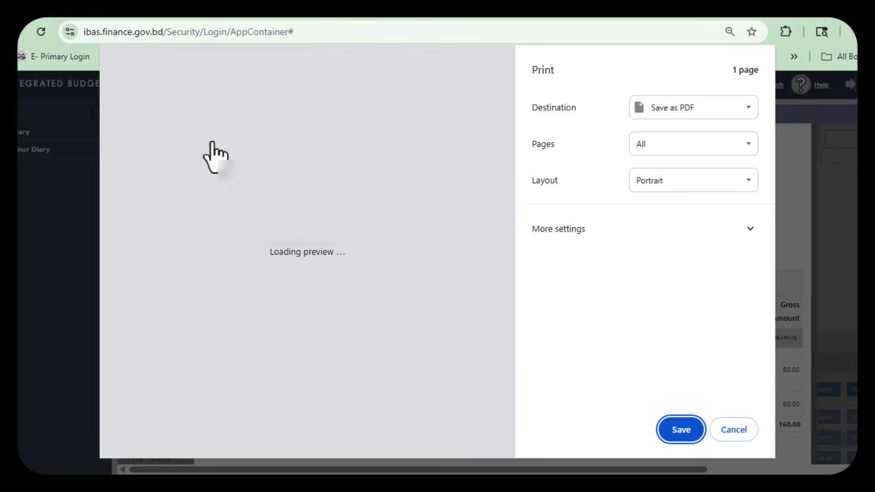
left_click(681, 432)
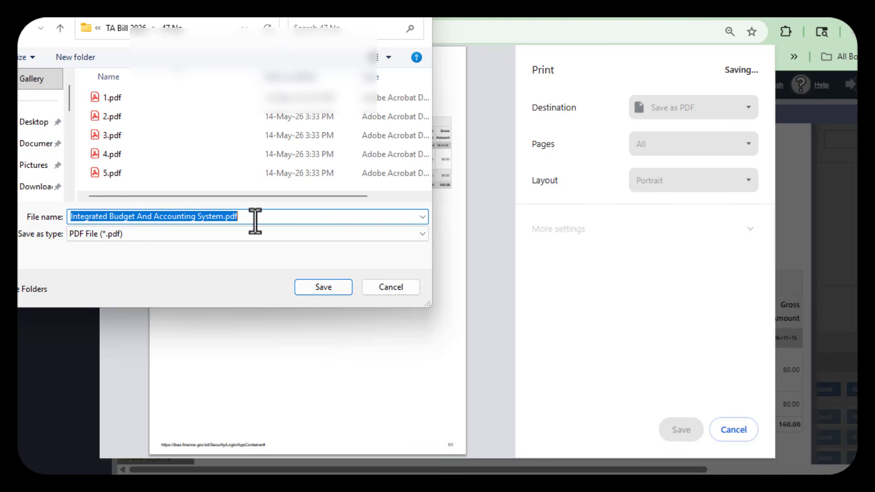
left_click(316, 292)
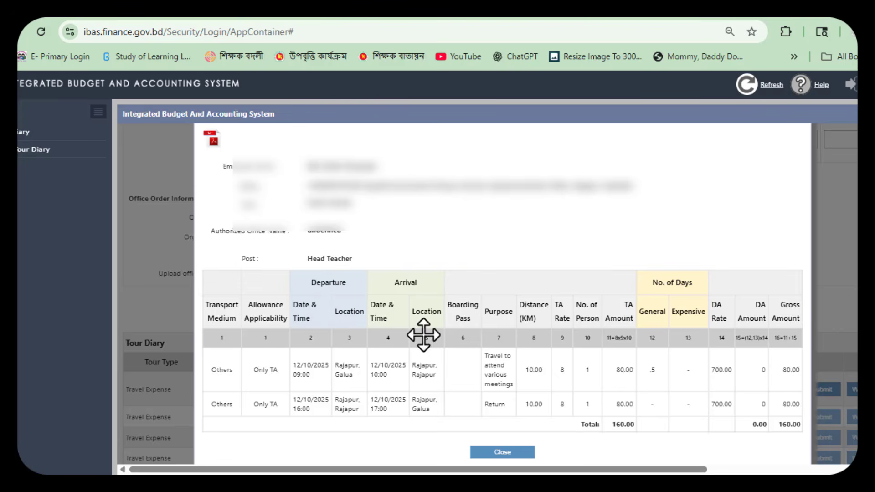
left_click(516, 453)
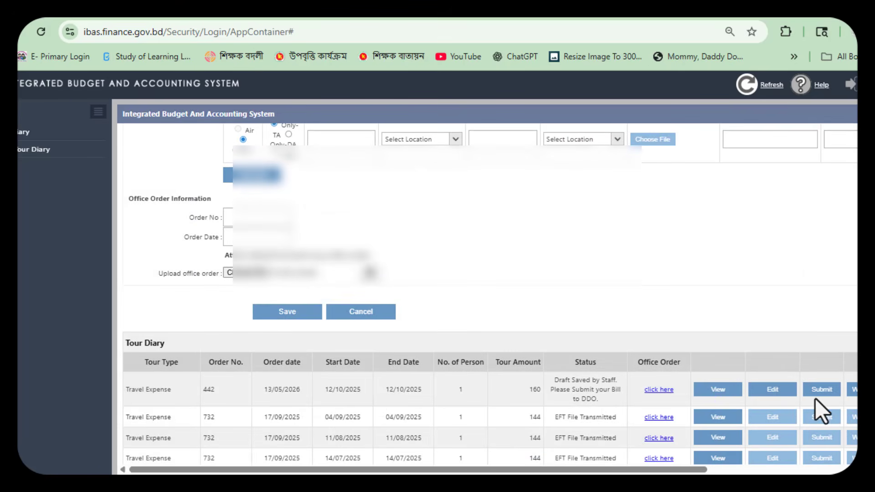